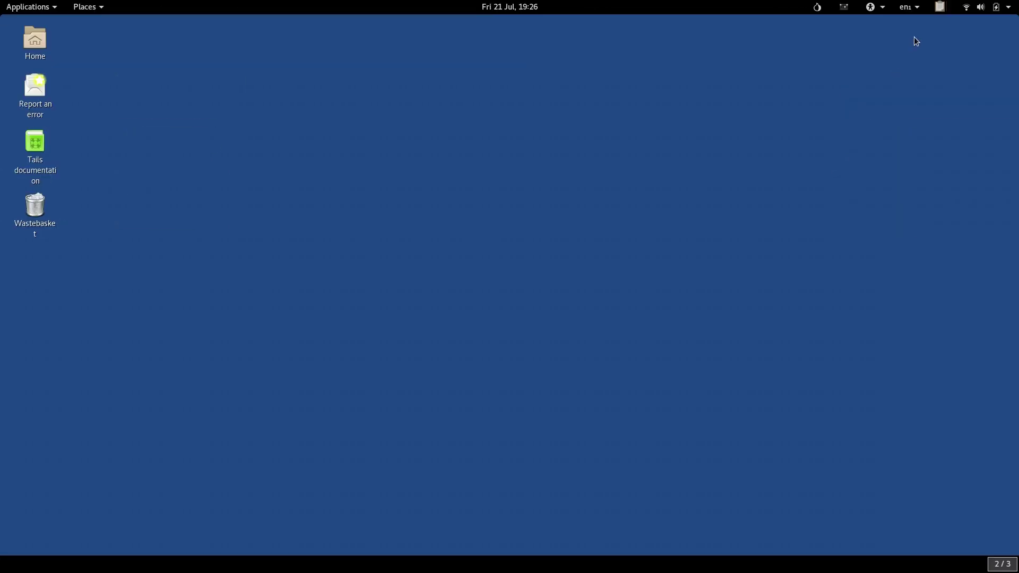
Open the key manager through the clipboard encryption applet in the top panel.
{"action": "left_click", "coordinate": [940, 7]}
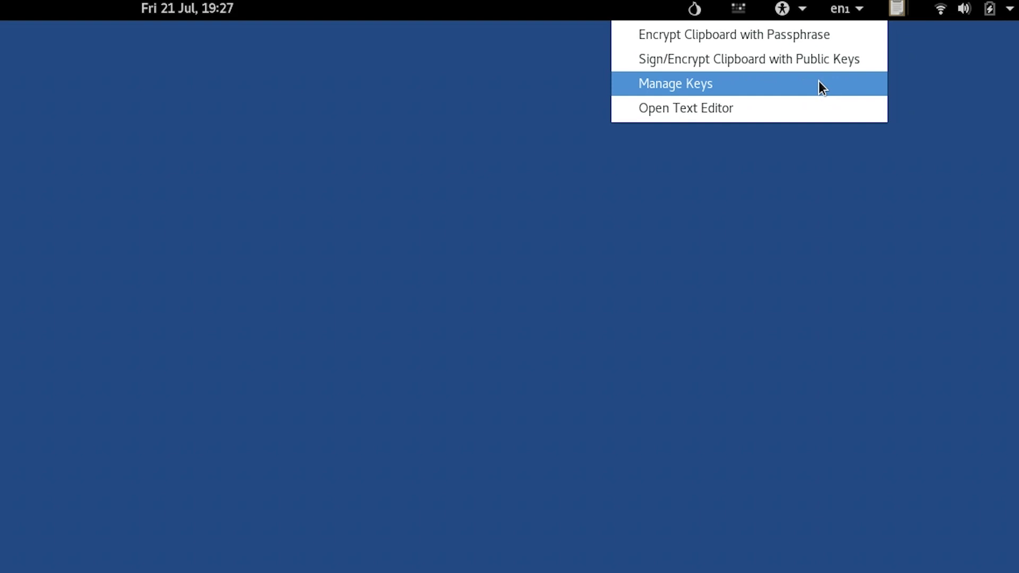
{"action": "left_click", "coordinate": [818, 85]}
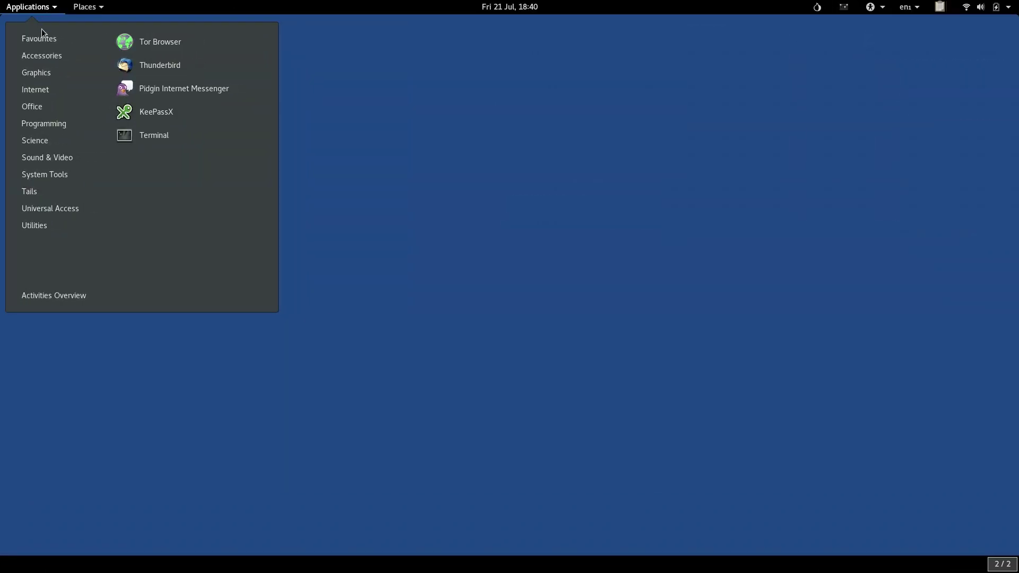
Search for 'passwords' from the applications launcher to start Passwords and Keys.
{"action": "mouse_move", "coordinate": [36, 226]}
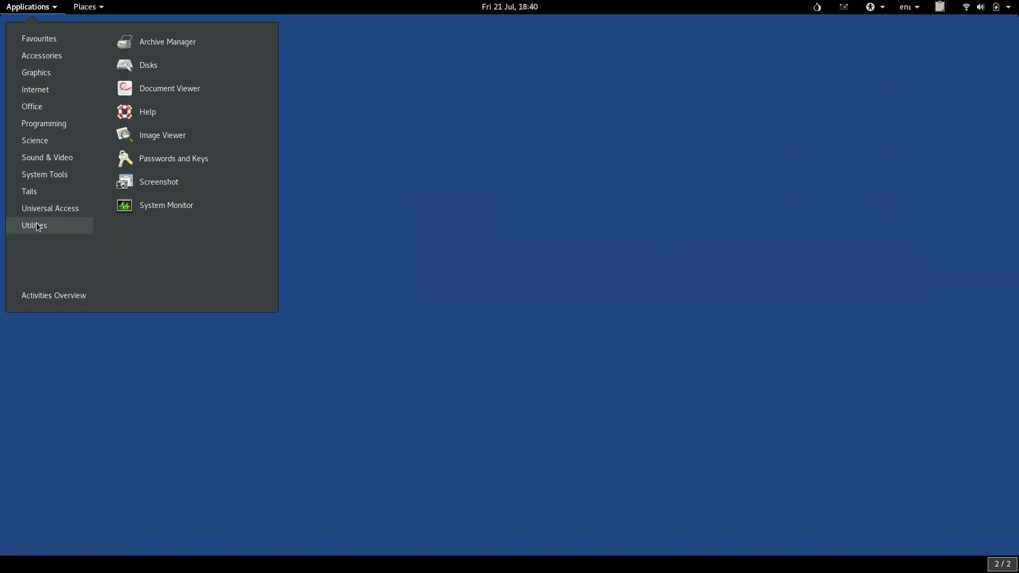
{"action": "left_click", "coordinate": [223, 179]}
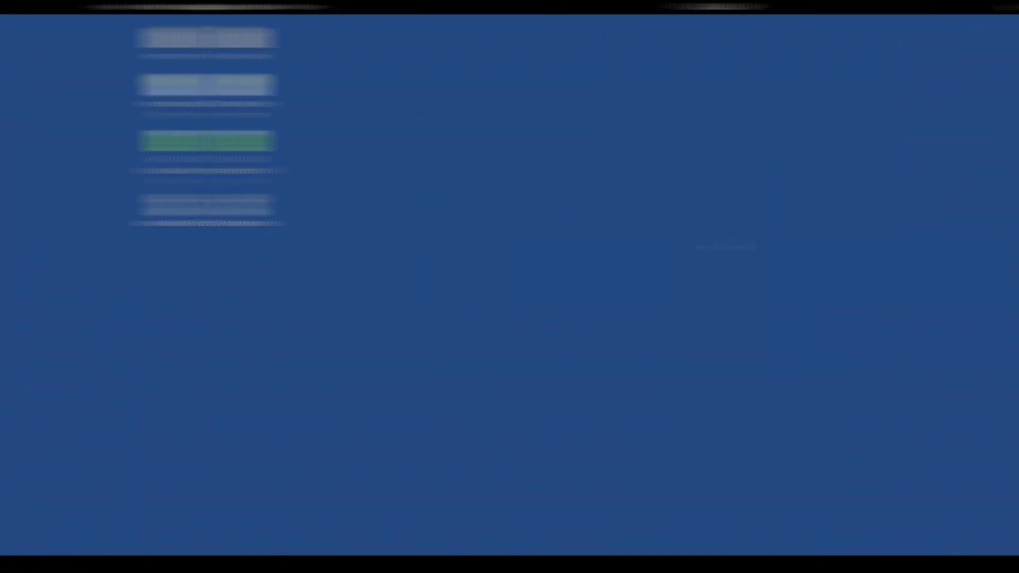
{"action": "type", "text": "passwords"}
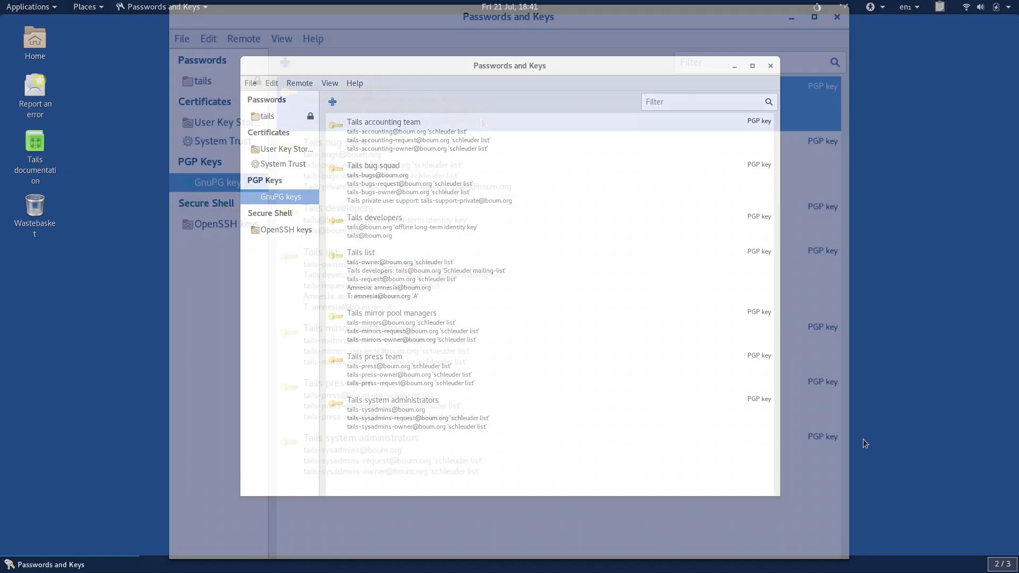
Select all seven Tails PGP keys and permanently delete them via Edit > Delete.
{"action": "left_click", "coordinate": [488, 145]}
{"action": "key", "text": "shift+Down"}
{"action": "key", "text": "shift+Down"}
{"action": "key", "text": "shift+Down"}
{"action": "key", "text": "shift+Down"}
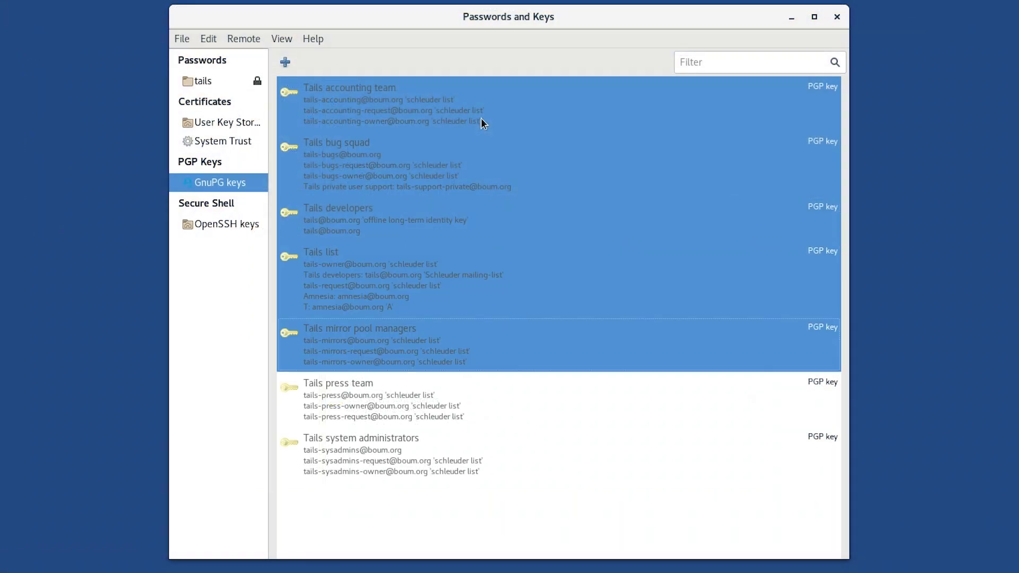
{"action": "key", "text": "shift+Down"}
{"action": "key", "text": "shift+Down"}
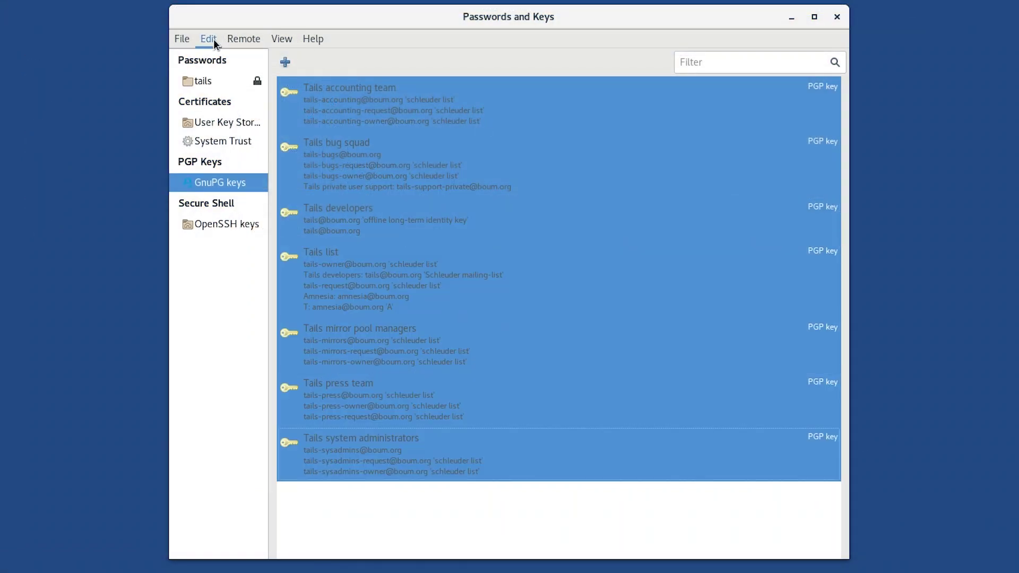
{"action": "left_click", "coordinate": [213, 39]}
{"action": "left_click", "coordinate": [226, 96]}
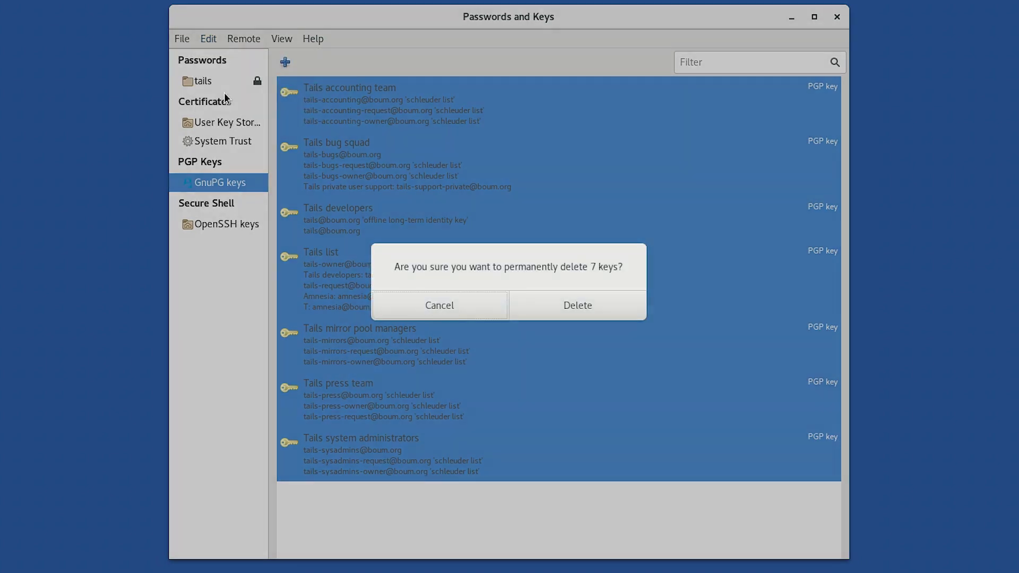
{"action": "left_click", "coordinate": [547, 307]}
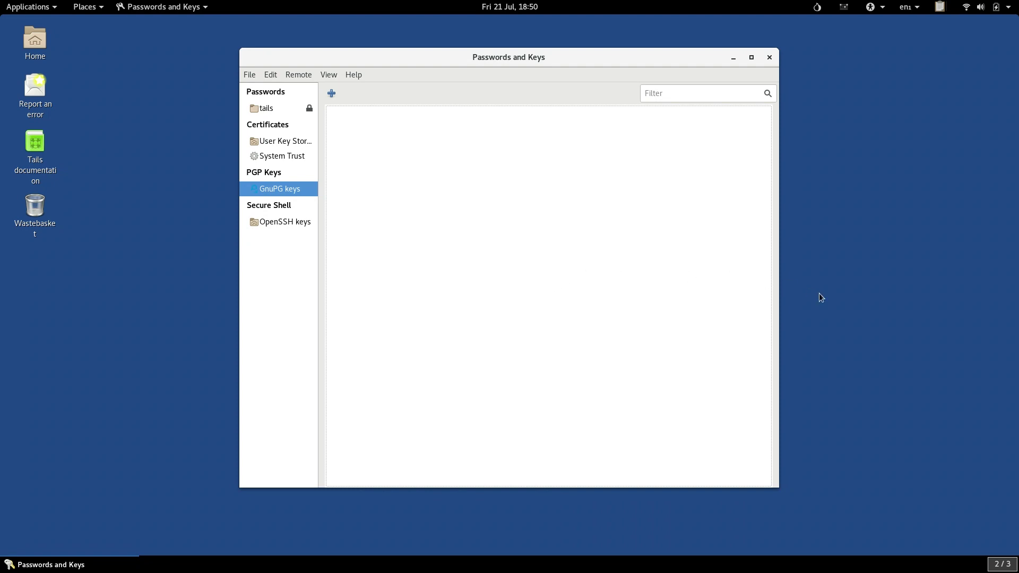
Bring the key manager window back into focus and open its File menu.
{"action": "left_click", "coordinate": [822, 298]}
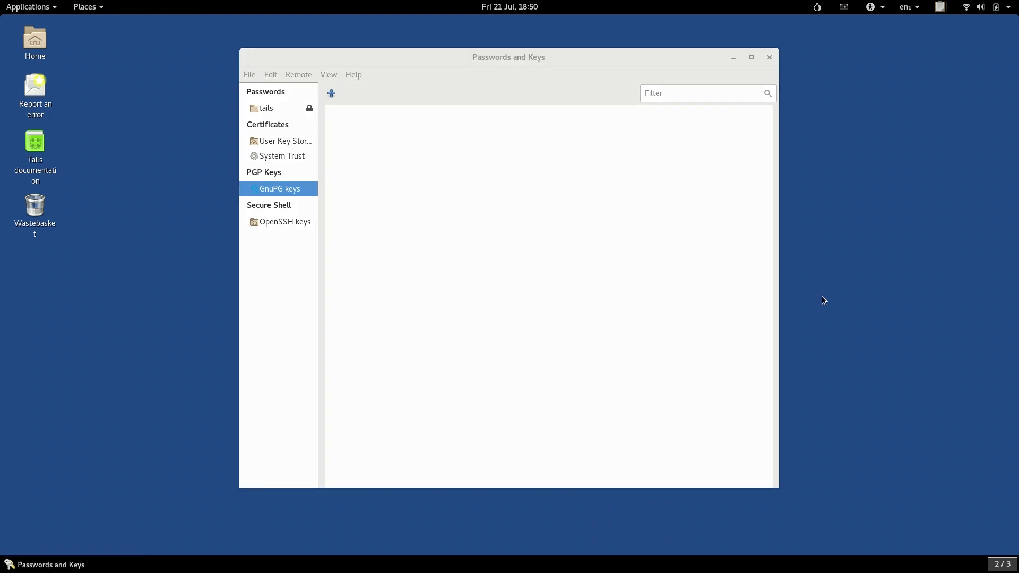
{"action": "key", "text": "alt+Tab"}
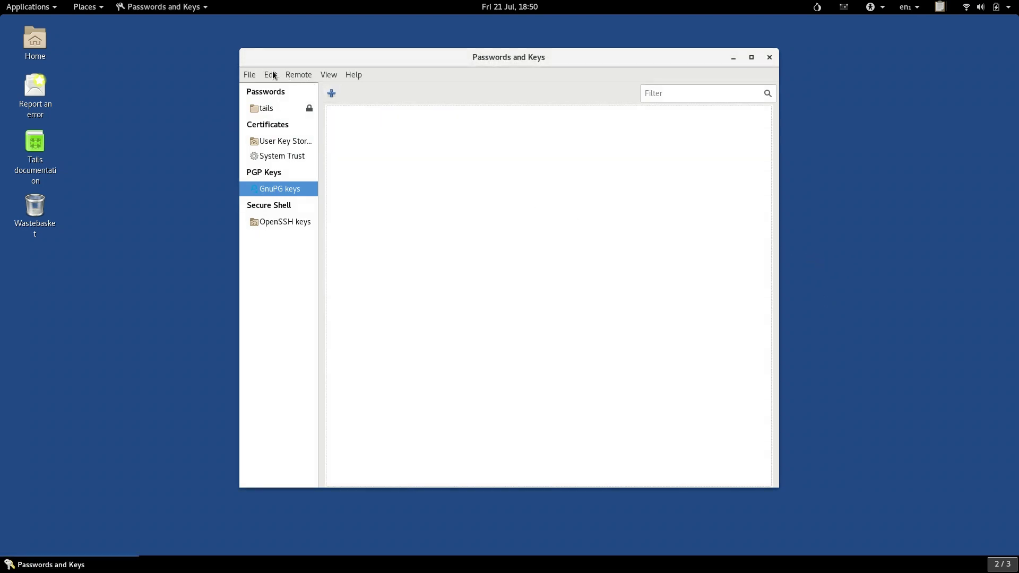
{"action": "left_click", "coordinate": [247, 77]}
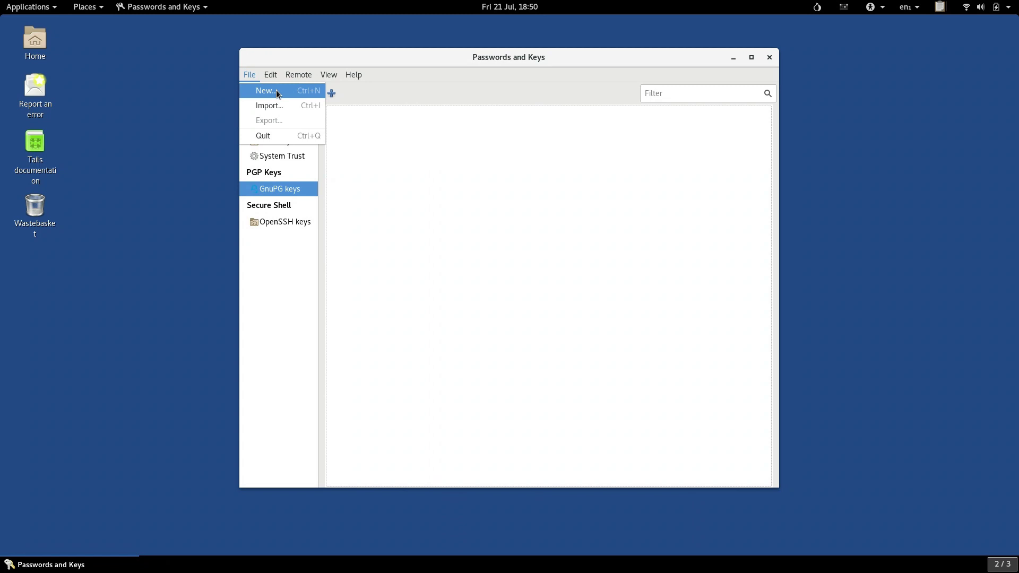
Start a new item of type PGP Key to reach its name and e-mail form.
{"action": "left_click", "coordinate": [252, 80]}
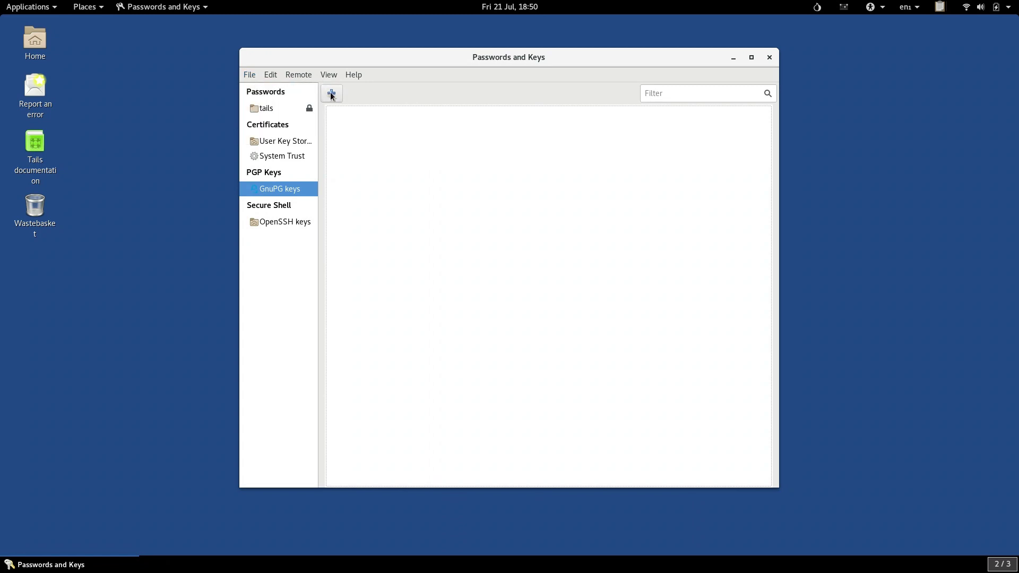
{"action": "left_click", "coordinate": [331, 93]}
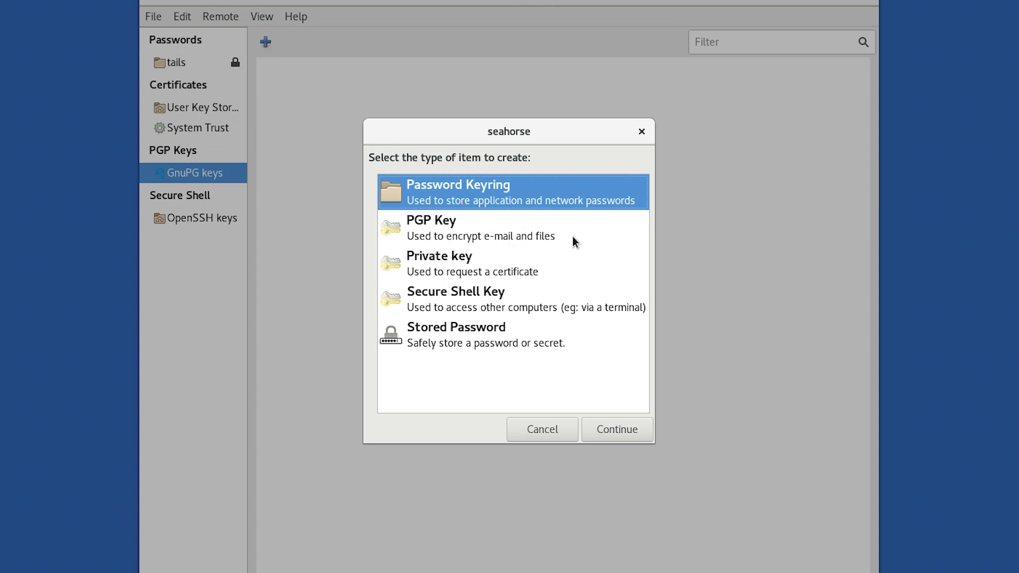
{"action": "left_click", "coordinate": [601, 244]}
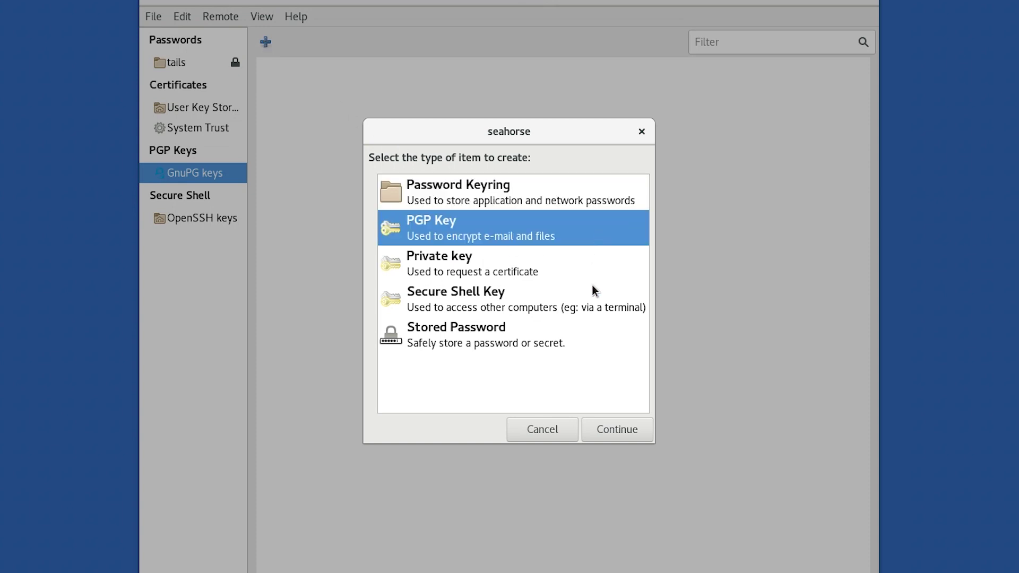
{"action": "left_click", "coordinate": [605, 432]}
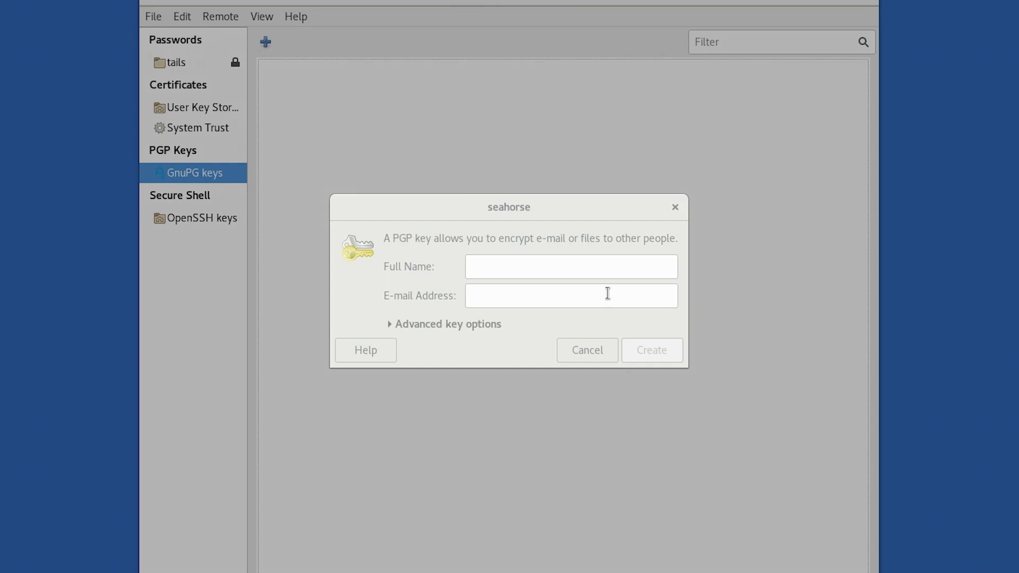
Enter full name 'Infosec Bytes' and the riseup.net e-mail address, then expand Advanced key options.
{"action": "left_click", "coordinate": [542, 264]}
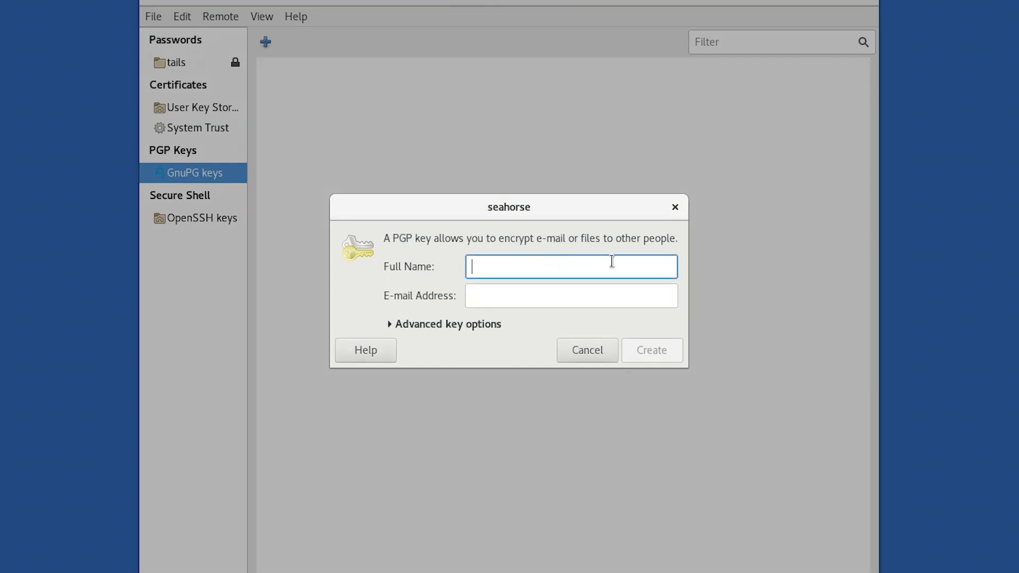
{"action": "type", "text": "Infosec Bytes"}
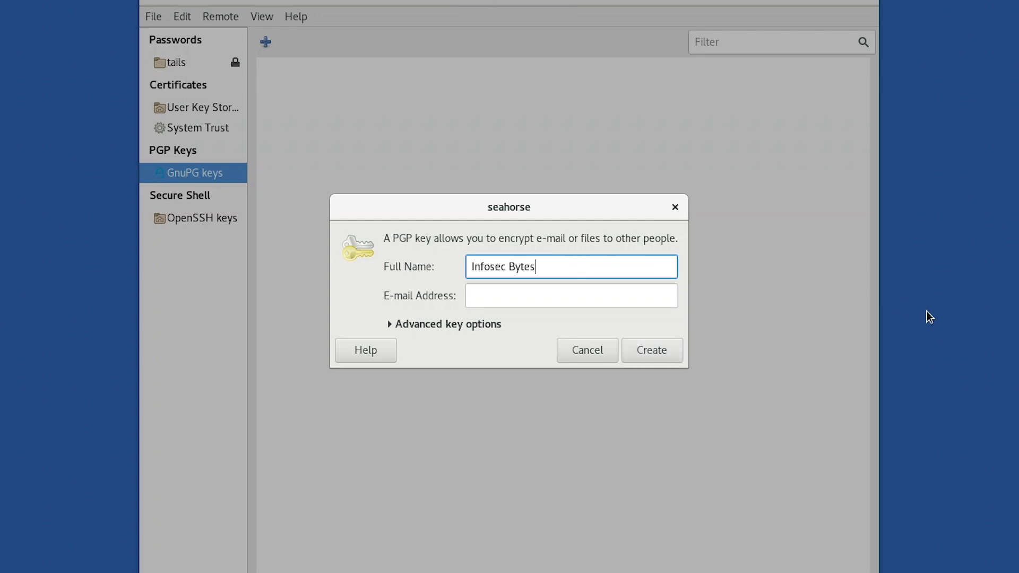
{"action": "key", "text": "Tab"}
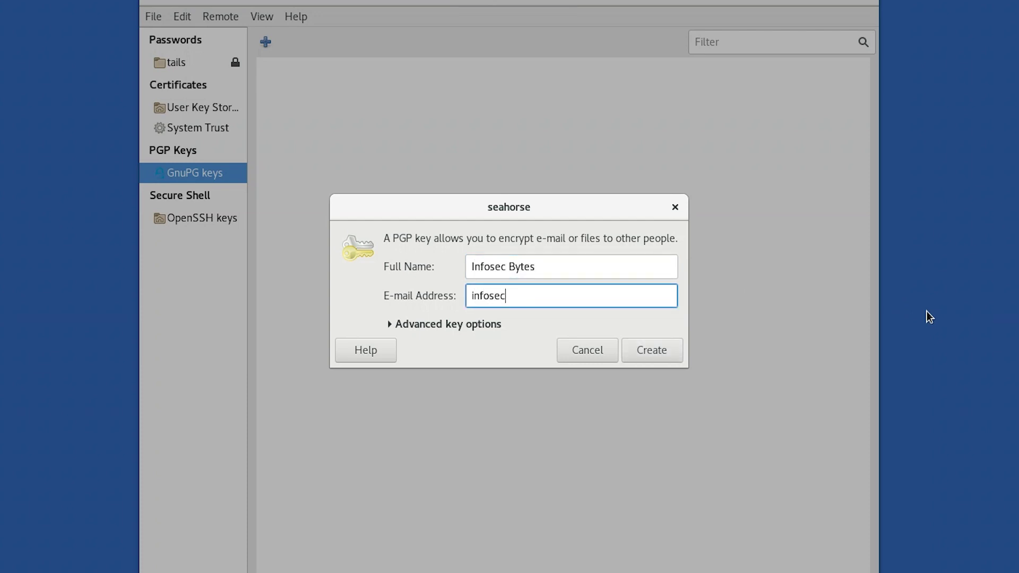
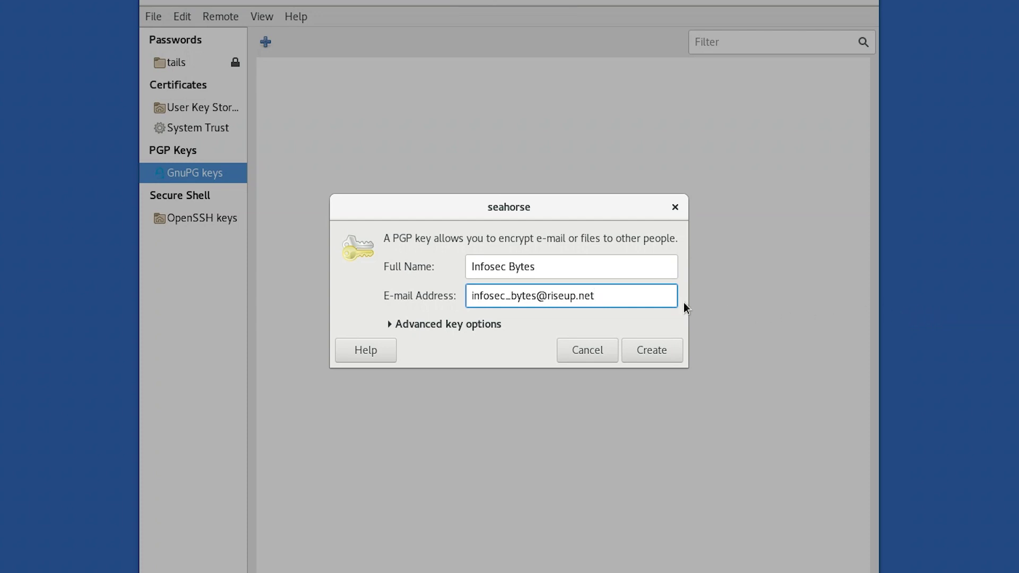
{"action": "left_click", "coordinate": [387, 323]}
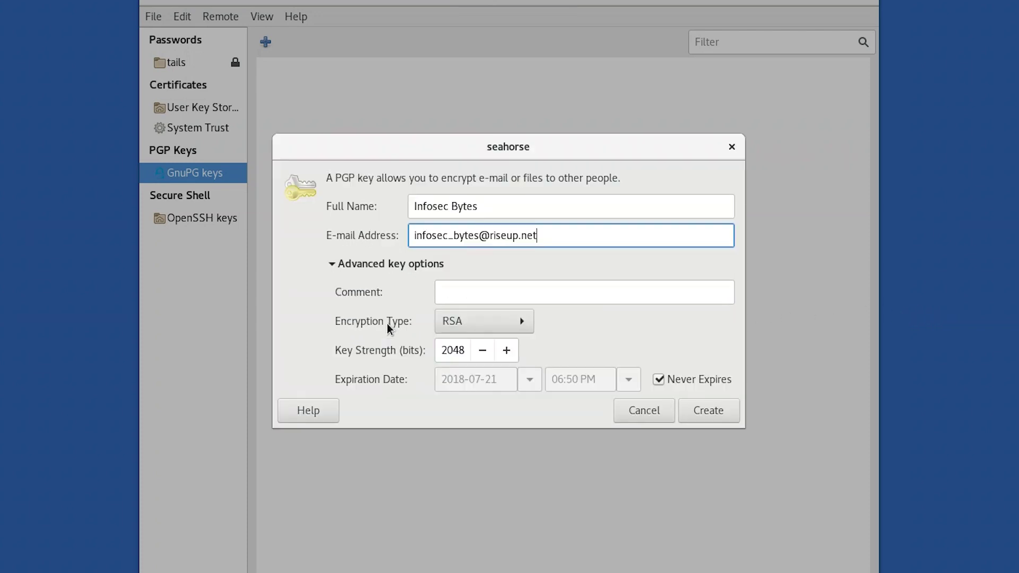
Add comment 'Demonstration Key Only', keep RSA encryption, and set key strength to 4096.
{"action": "left_click", "coordinate": [443, 295]}
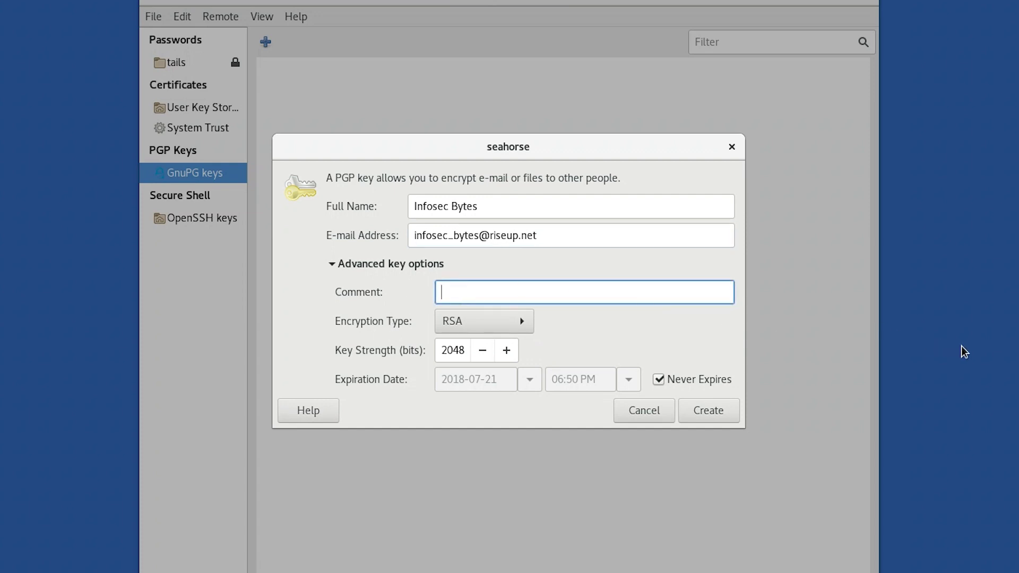
{"action": "type", "text": "Demonstration Key Only"}
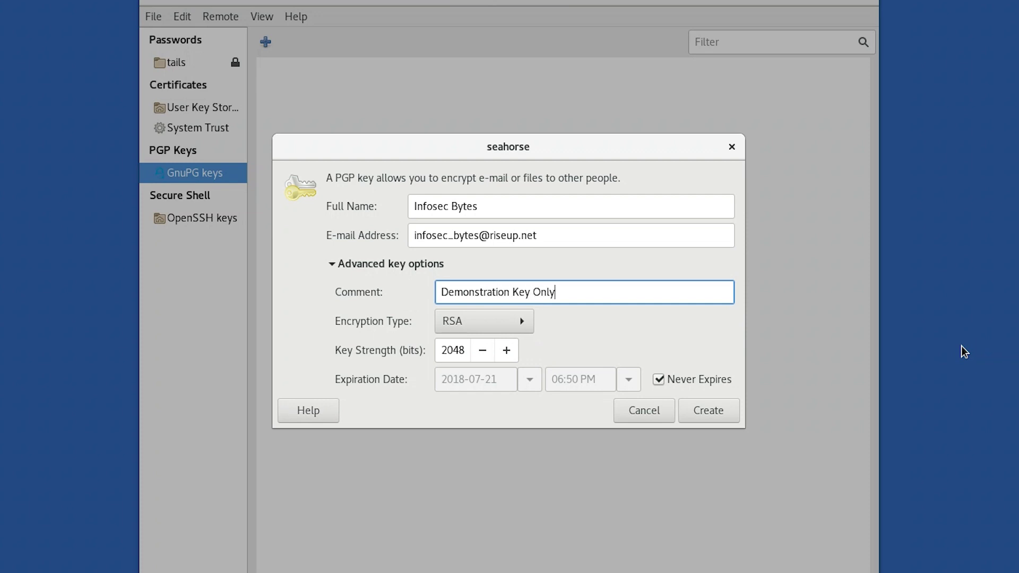
{"action": "left_click", "coordinate": [516, 317]}
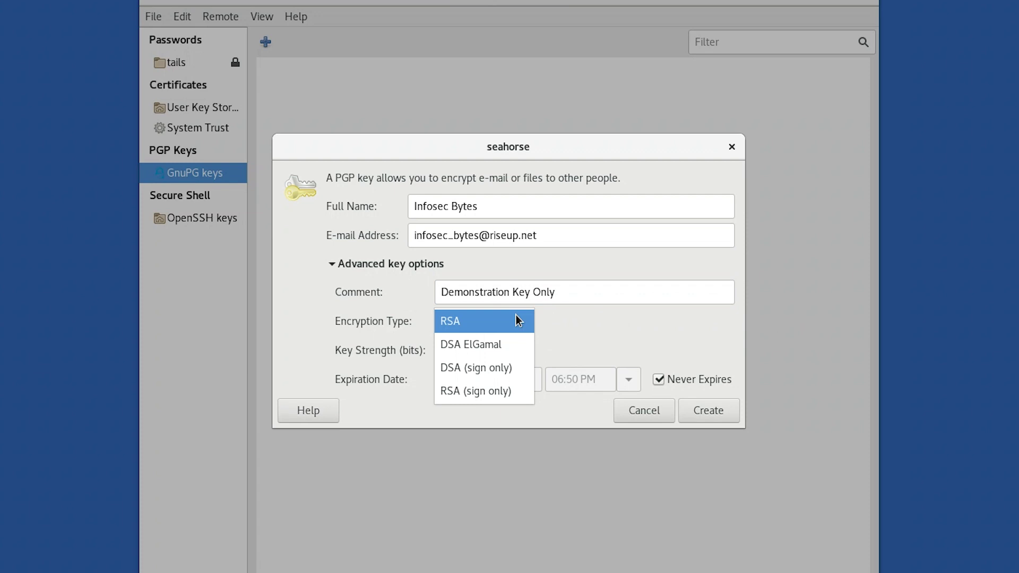
{"action": "left_click", "coordinate": [516, 321]}
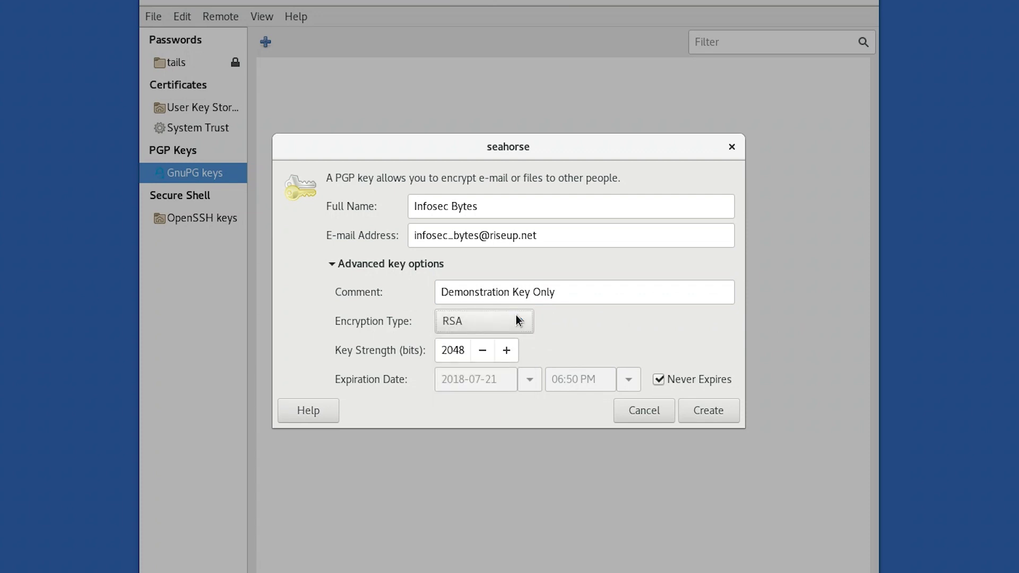
{"action": "double_click", "coordinate": [459, 351]}
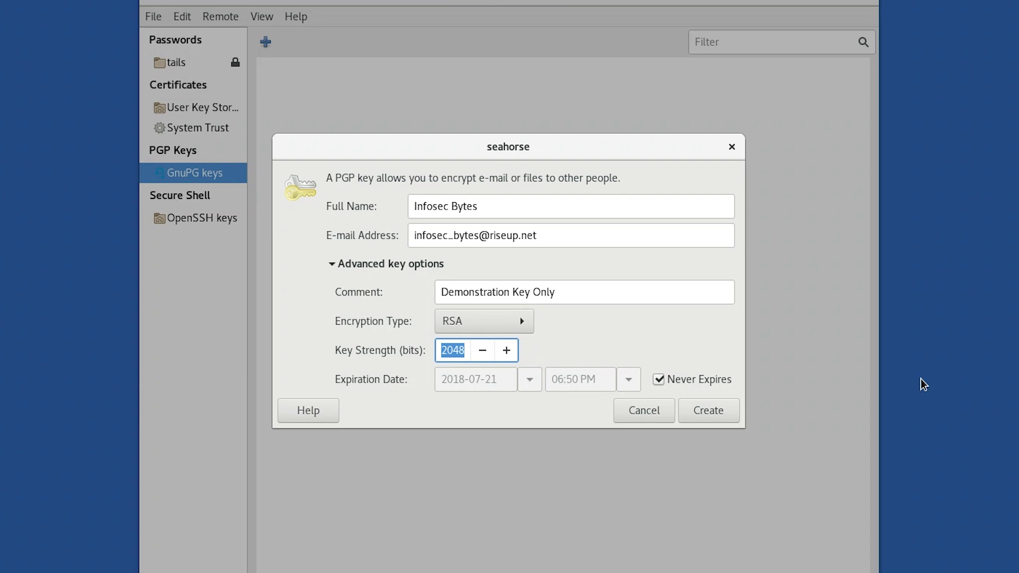
{"action": "type", "text": "4096"}
Try an expiry date of 2018-07-28, then revert to Never Expires and create the key.
{"action": "left_click", "coordinate": [661, 381]}
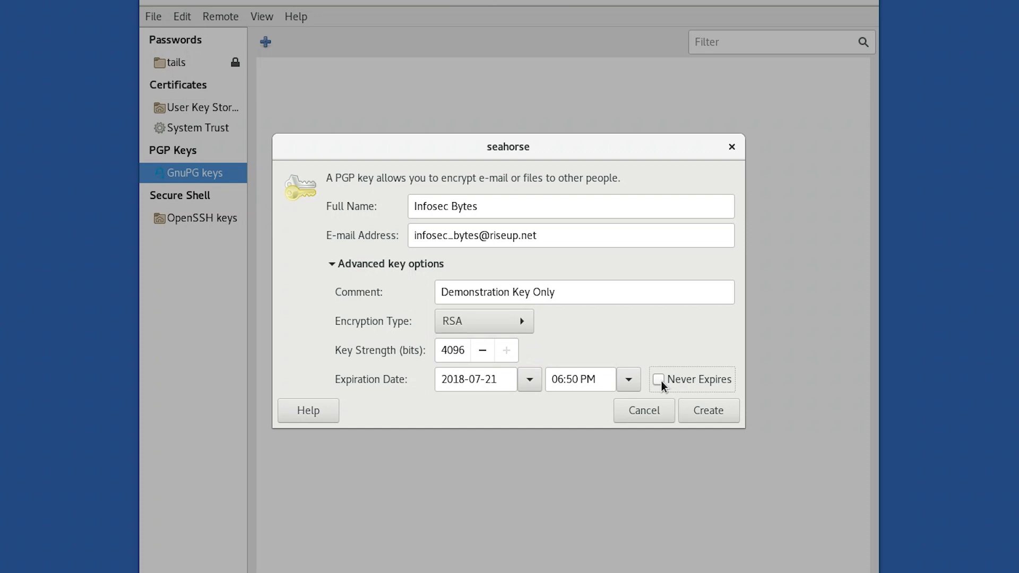
{"action": "left_click", "coordinate": [534, 382]}
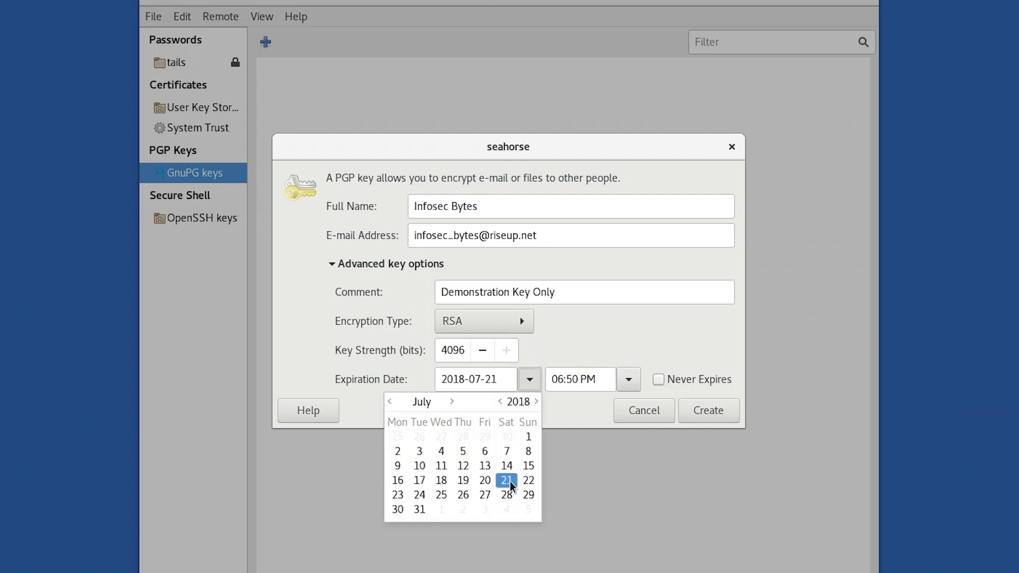
{"action": "left_click", "coordinate": [509, 495]}
{"action": "left_click", "coordinate": [508, 495]}
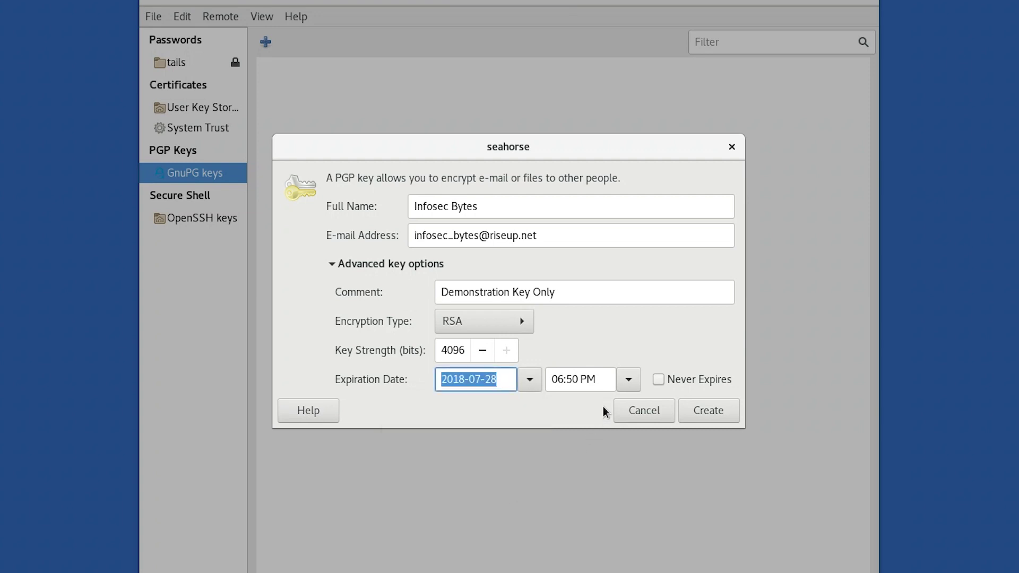
{"action": "left_click", "coordinate": [629, 380]}
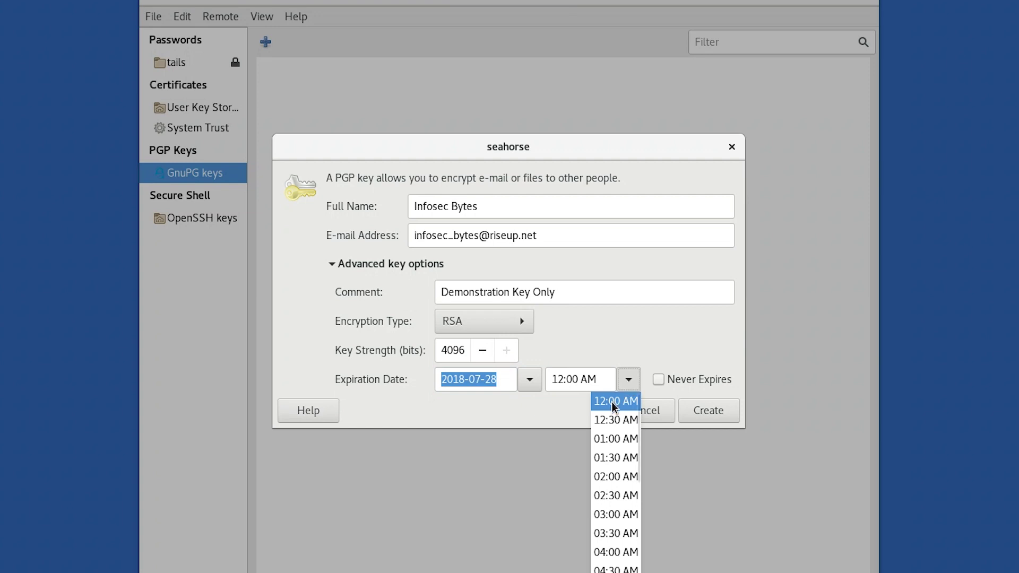
{"action": "left_click", "coordinate": [702, 365]}
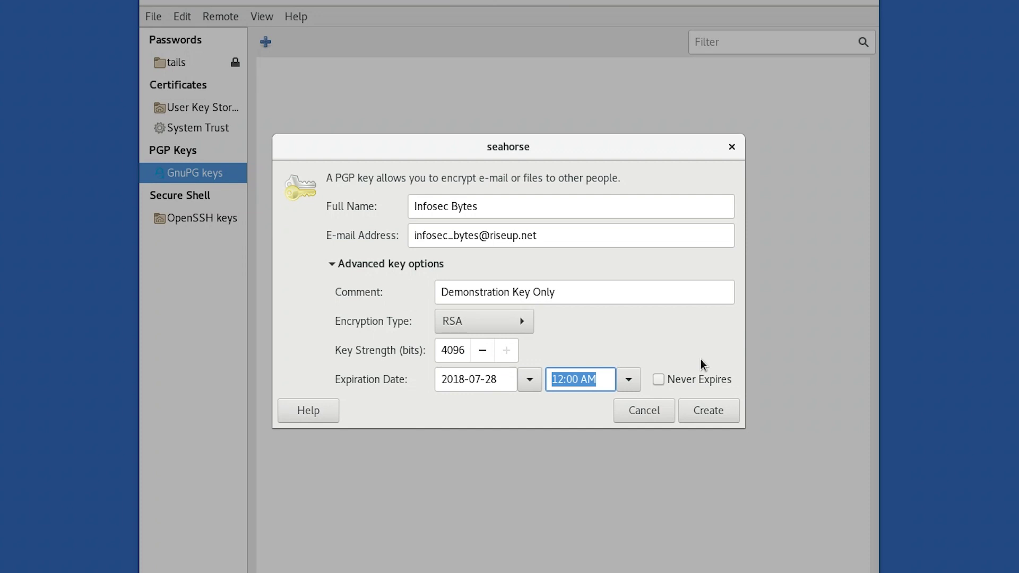
{"action": "left_click", "coordinate": [659, 380]}
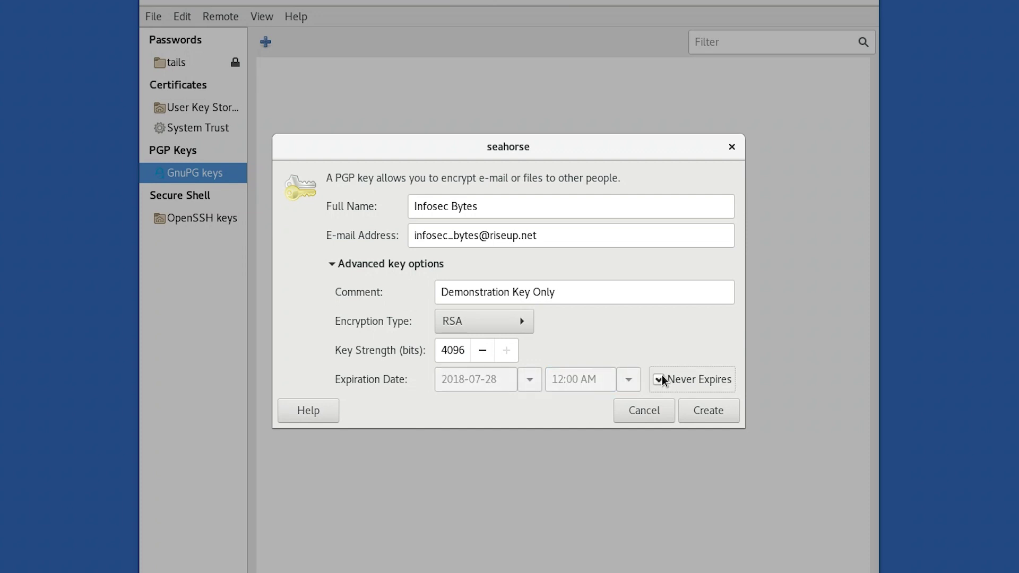
{"action": "left_click", "coordinate": [662, 375]}
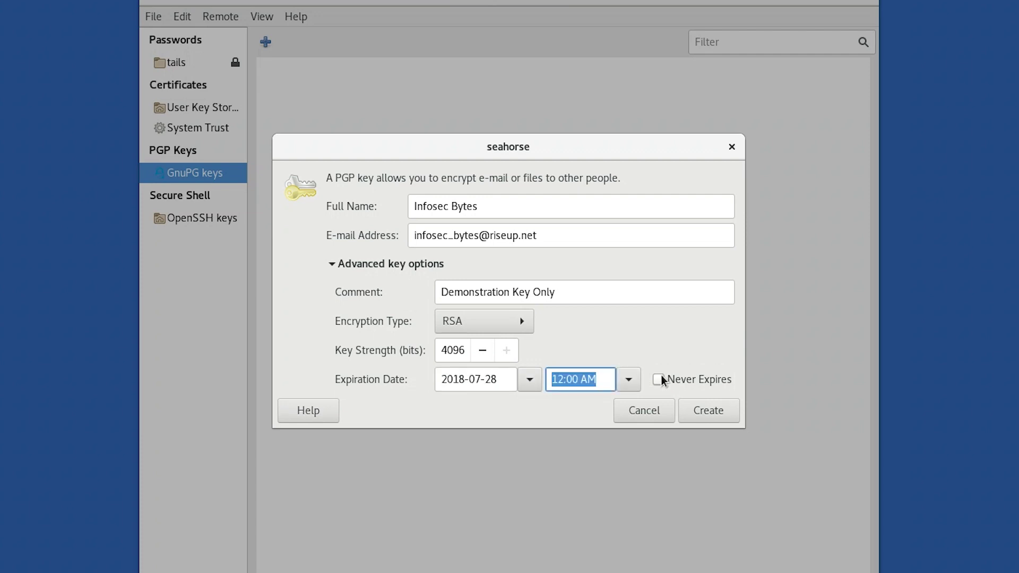
{"action": "left_click", "coordinate": [661, 374]}
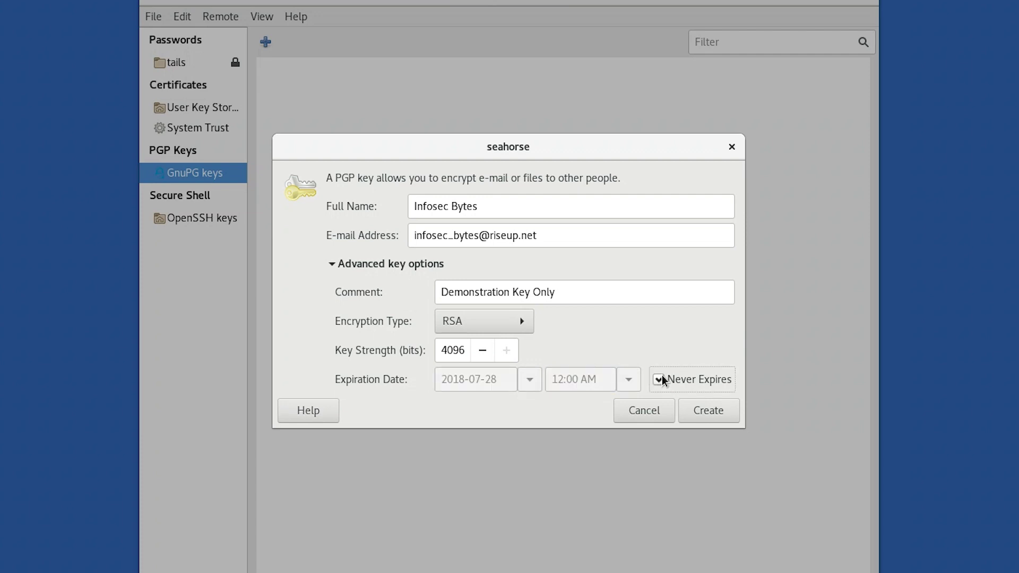
{"action": "left_click", "coordinate": [705, 404]}
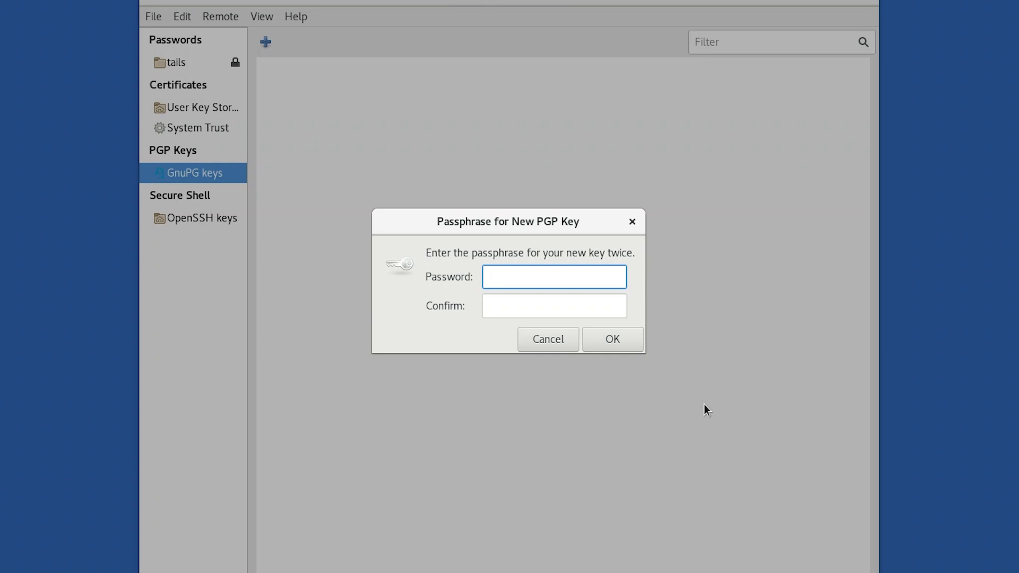
Enter and confirm the new key's passphrase to finish generating the Infosec Bytes key.
{"action": "type", "text": "••••••••••••••"}
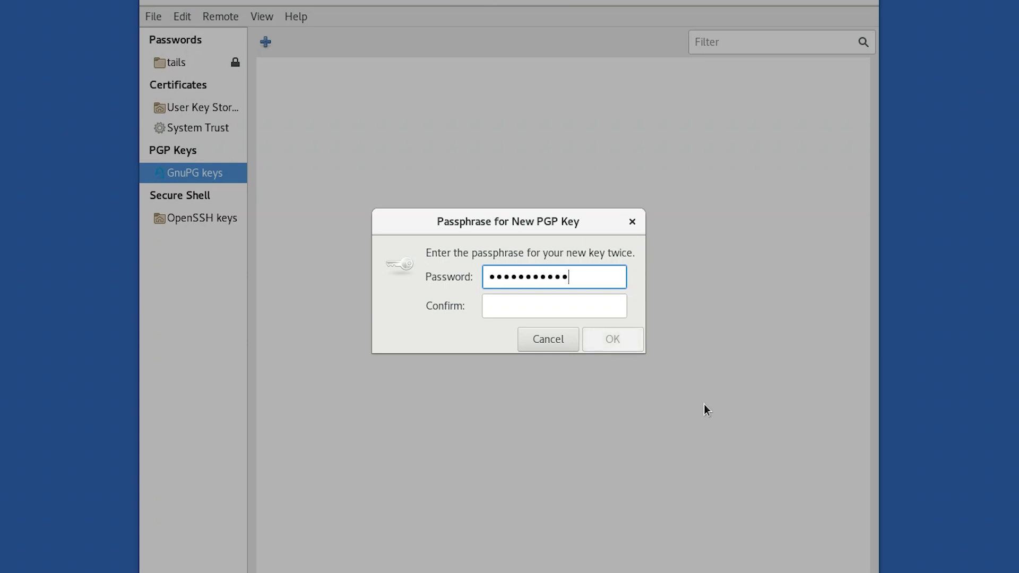
{"action": "type", "text": "•••"}
{"action": "key", "text": "Tab"}
{"action": "type", "text": "•••"}
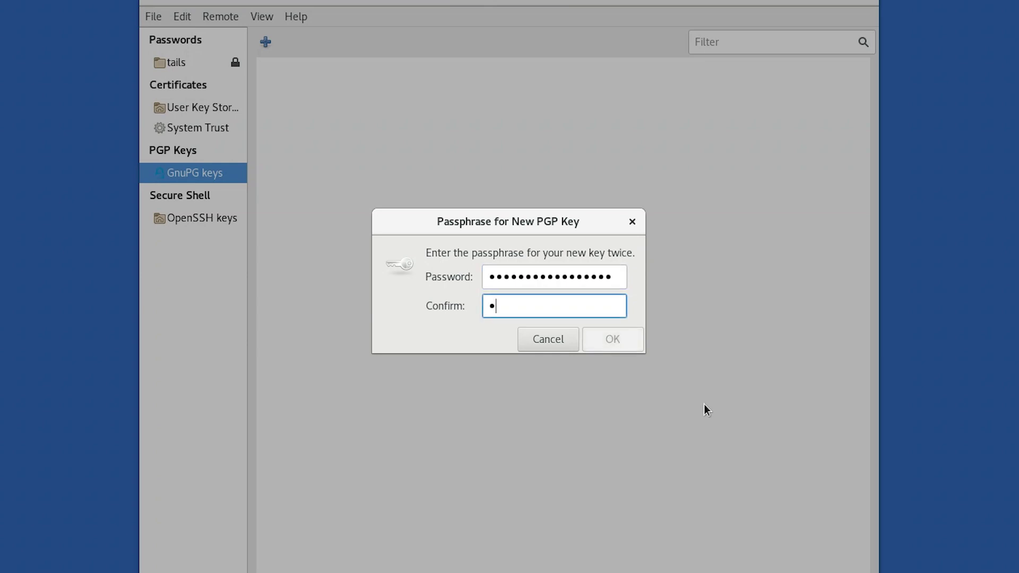
{"action": "type", "text": "••••••••••••••"}
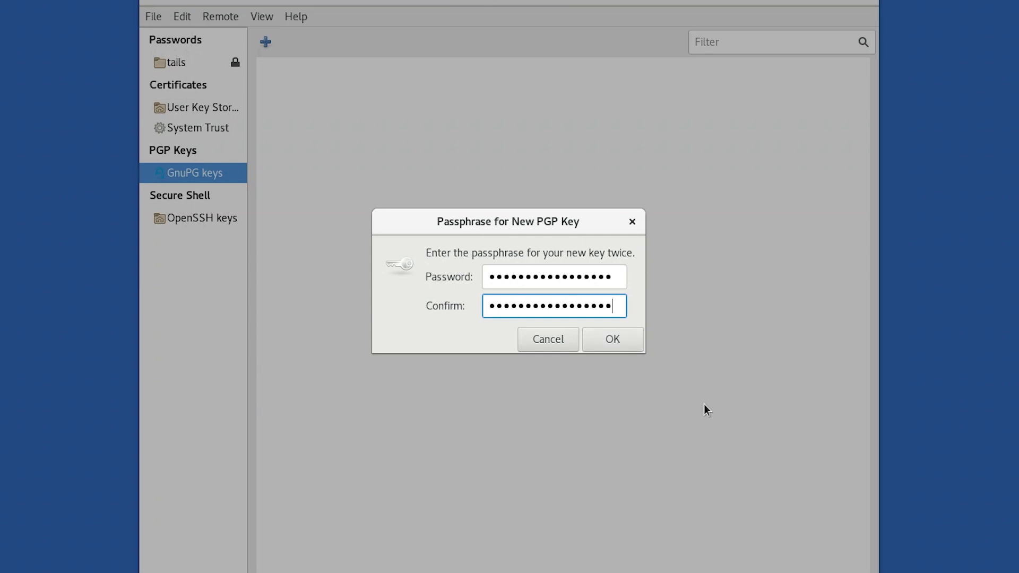
{"action": "left_click", "coordinate": [614, 342]}
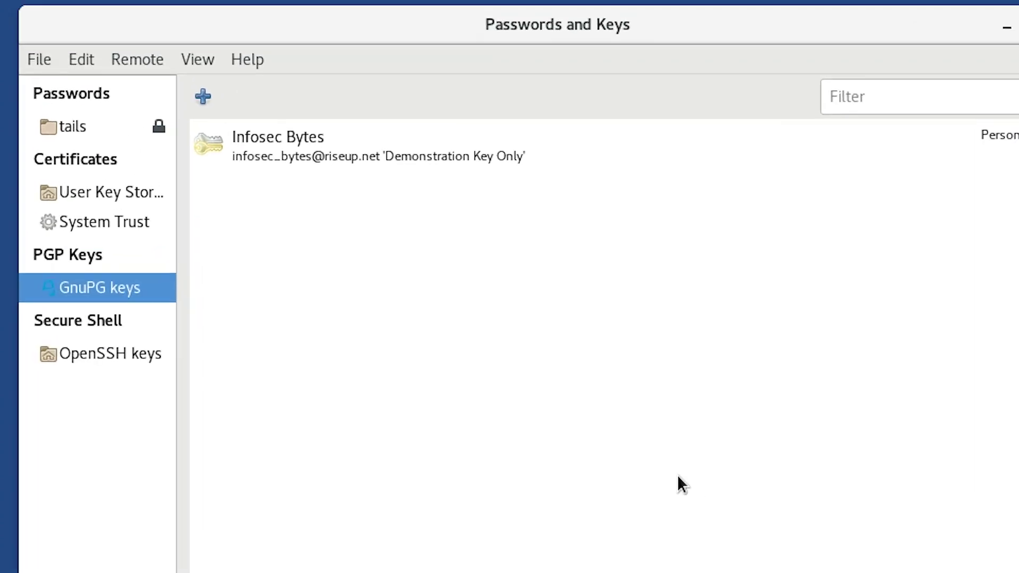
Open the Infosec Bytes key's Properties and choose Change Passphrase.
{"action": "left_click", "coordinate": [230, 163]}
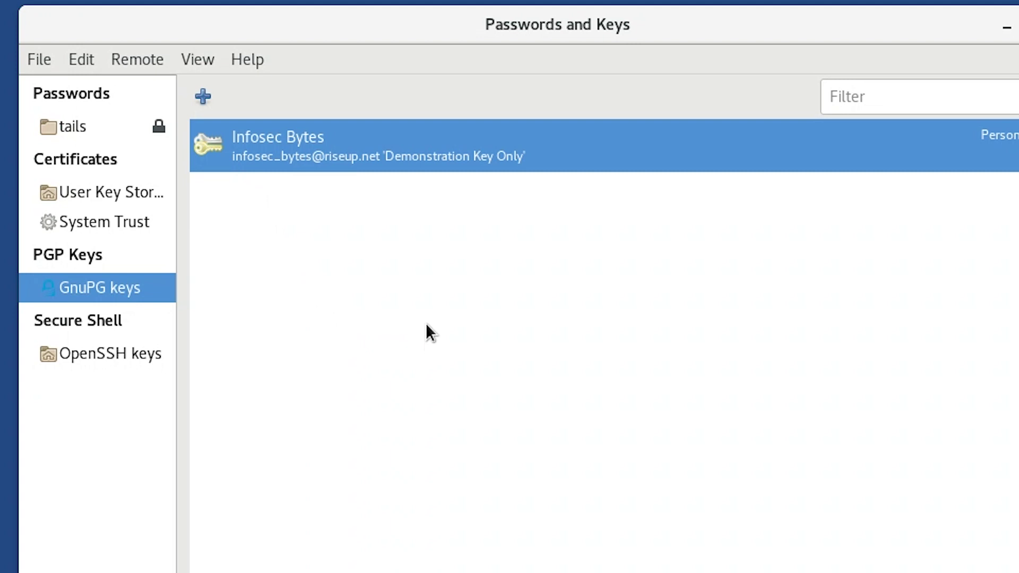
{"action": "right_click", "coordinate": [433, 142]}
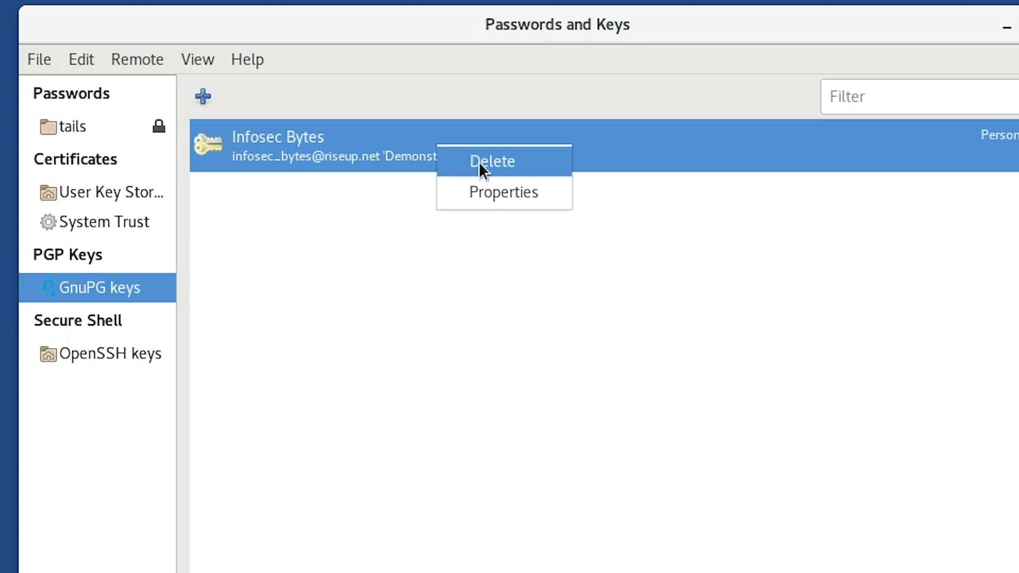
{"action": "left_click", "coordinate": [500, 198]}
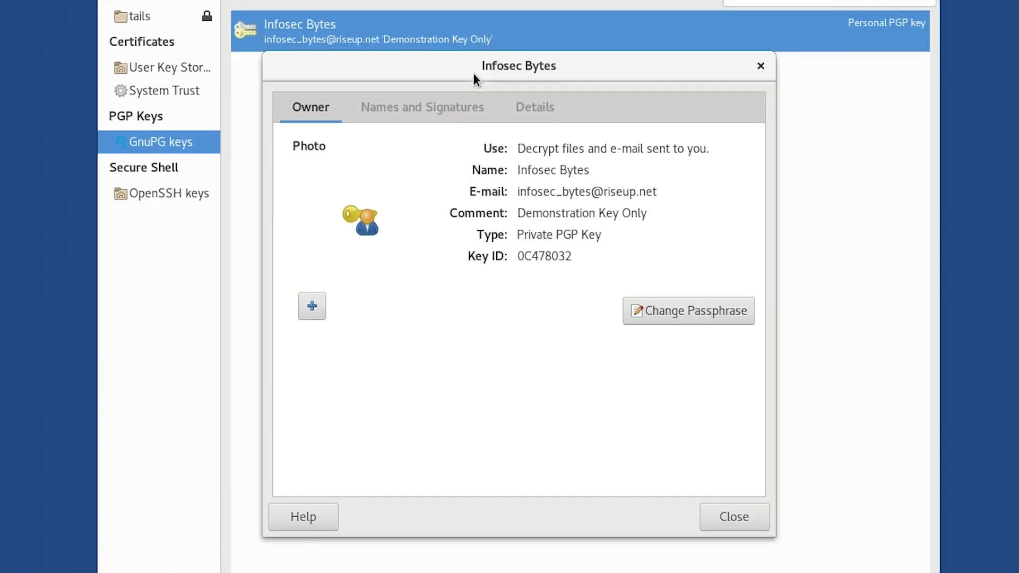
{"action": "left_click", "coordinate": [685, 320]}
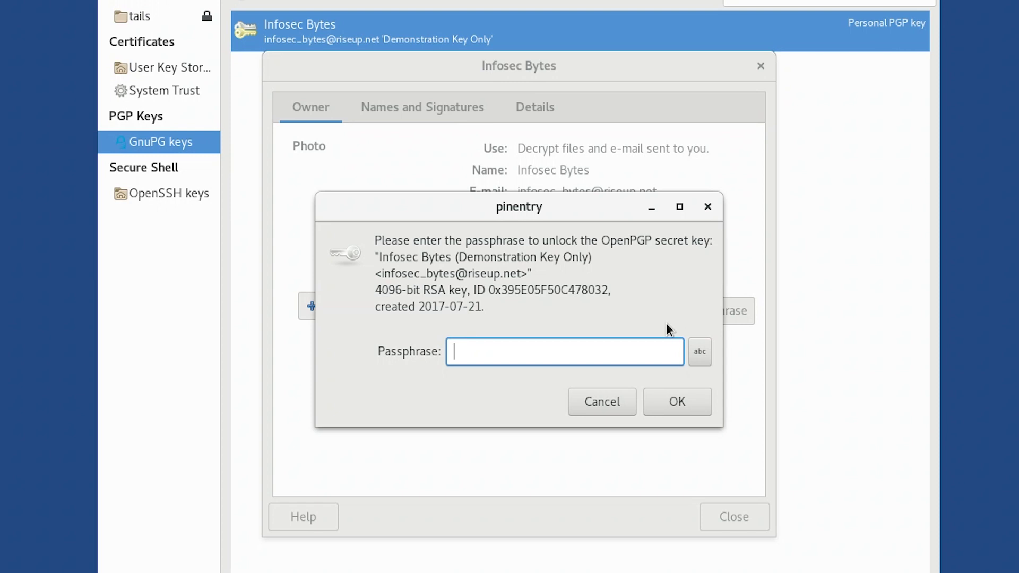
Cancel both passphrase prompts and show the key's Names and Signatures tab with one identity.
{"action": "left_click", "coordinate": [623, 413]}
{"action": "left_click", "coordinate": [622, 413]}
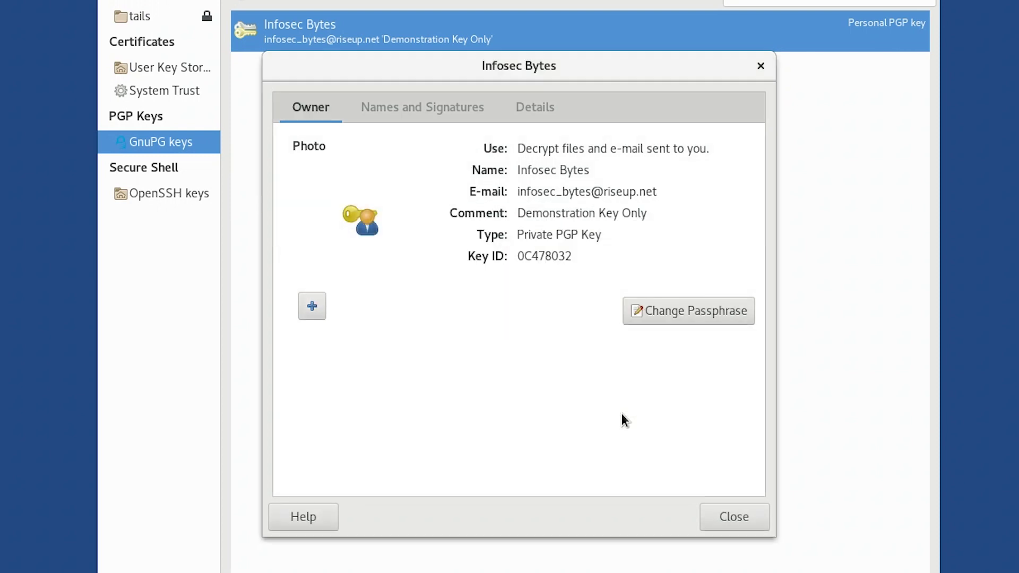
{"action": "left_click", "coordinate": [408, 106]}
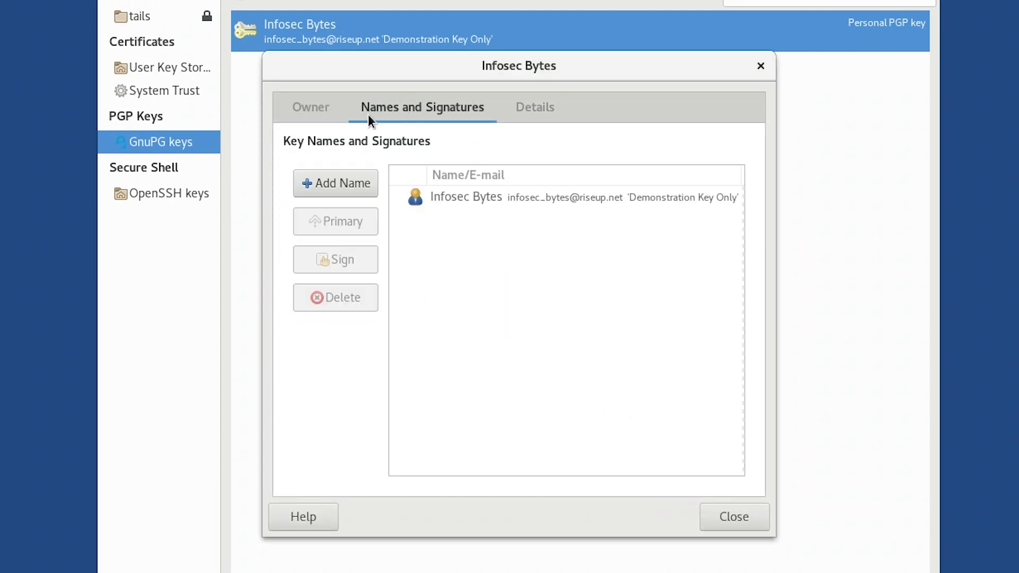
Cancel an Add Name attempt, then view Details: key ID 0C478032, RSA 4096, never expiring.
{"action": "left_click", "coordinate": [358, 195]}
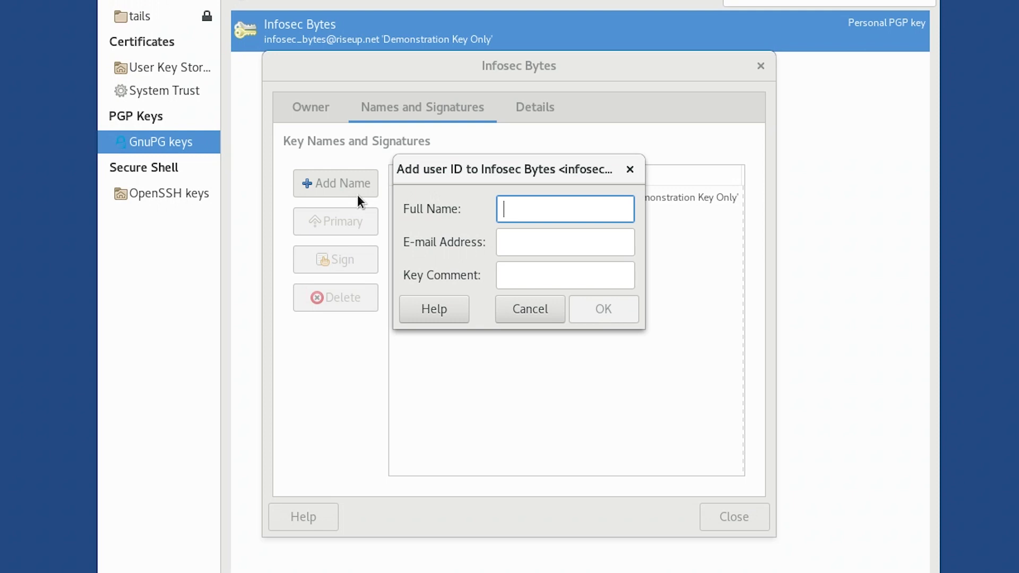
{"action": "left_click", "coordinate": [520, 311]}
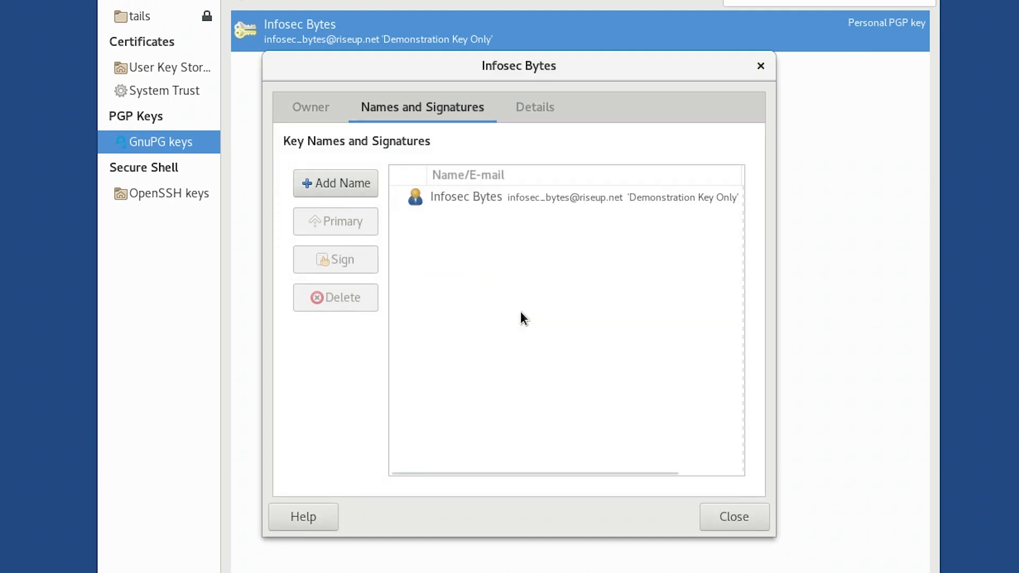
{"action": "left_click", "coordinate": [512, 105]}
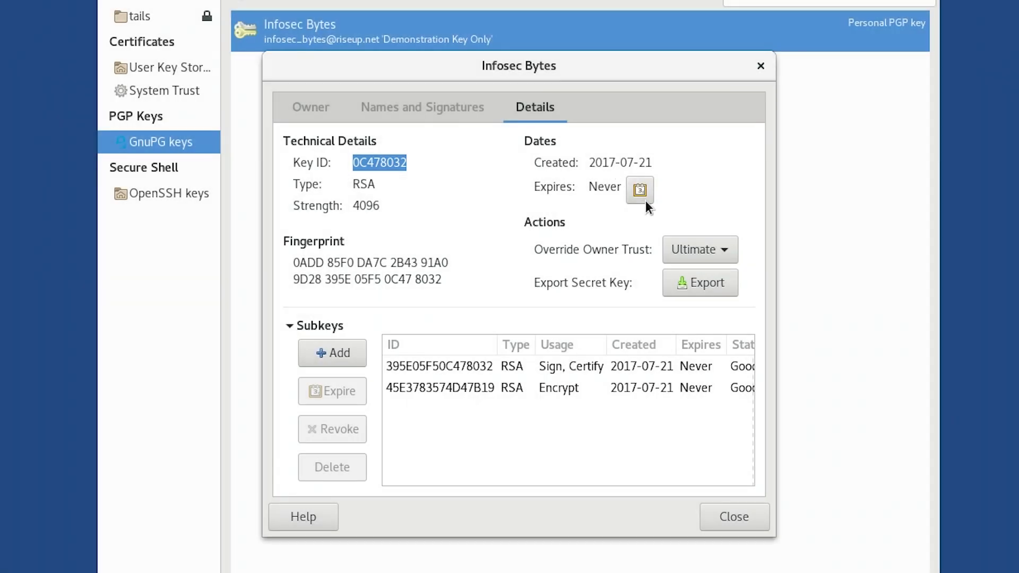
Check the Infosec Bytes key's expiry date without changing it, then close its properties.
{"action": "left_click", "coordinate": [646, 200]}
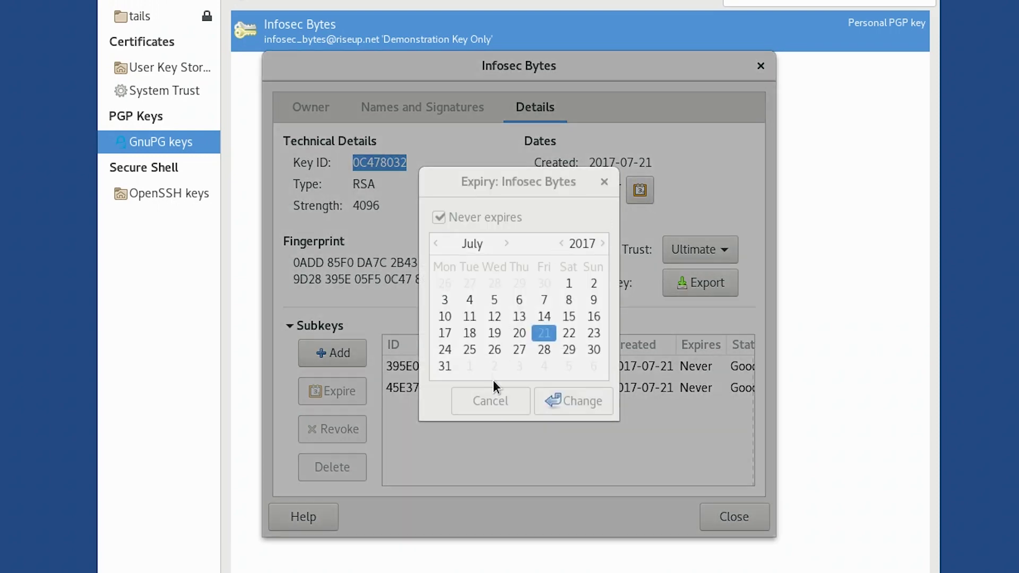
{"action": "left_click", "coordinate": [495, 396]}
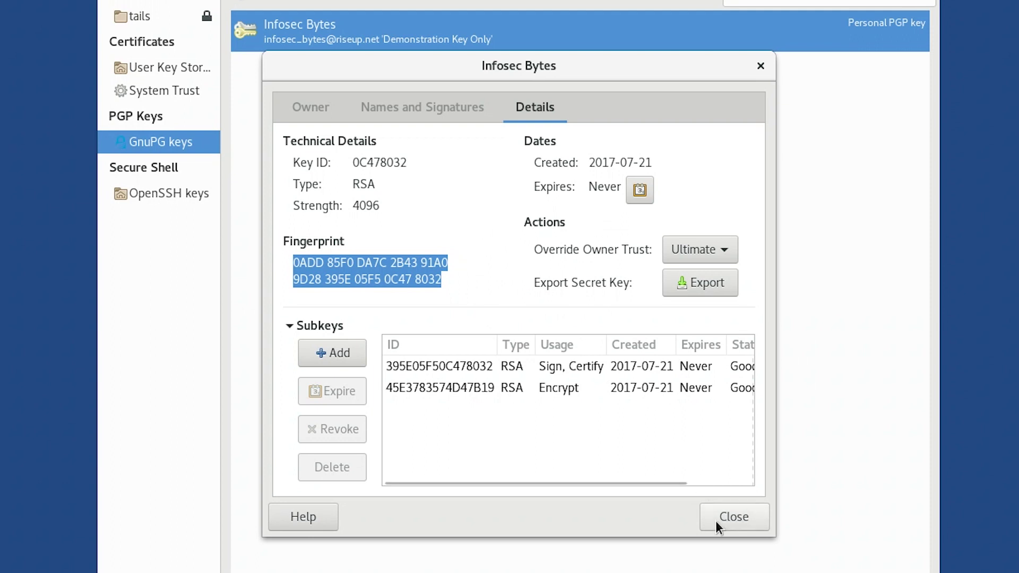
{"action": "left_click", "coordinate": [716, 521]}
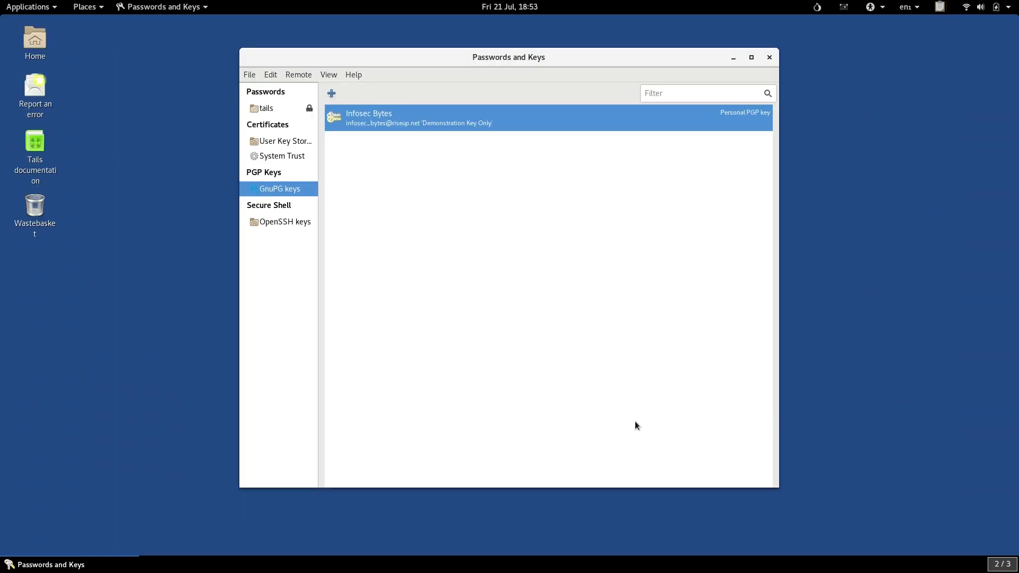
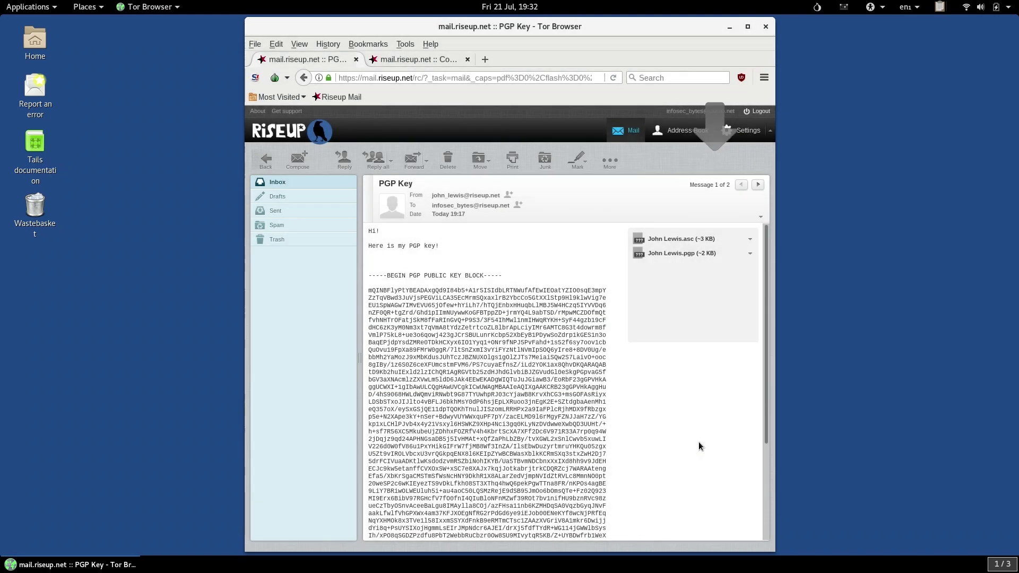
Bring up the Activities overview showing all windows and workspaces.
{"action": "key", "text": "super"}
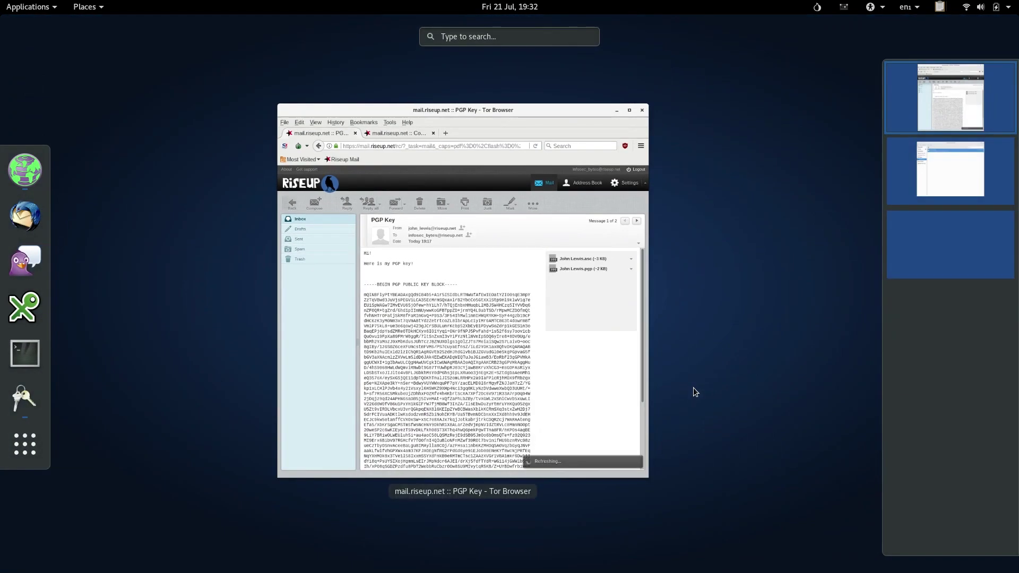
Switch to the key manager and import the contact's .asc key from the Tor Browser (persistent) folder.
{"action": "left_click", "coordinate": [970, 178]}
{"action": "left_click", "coordinate": [611, 301]}
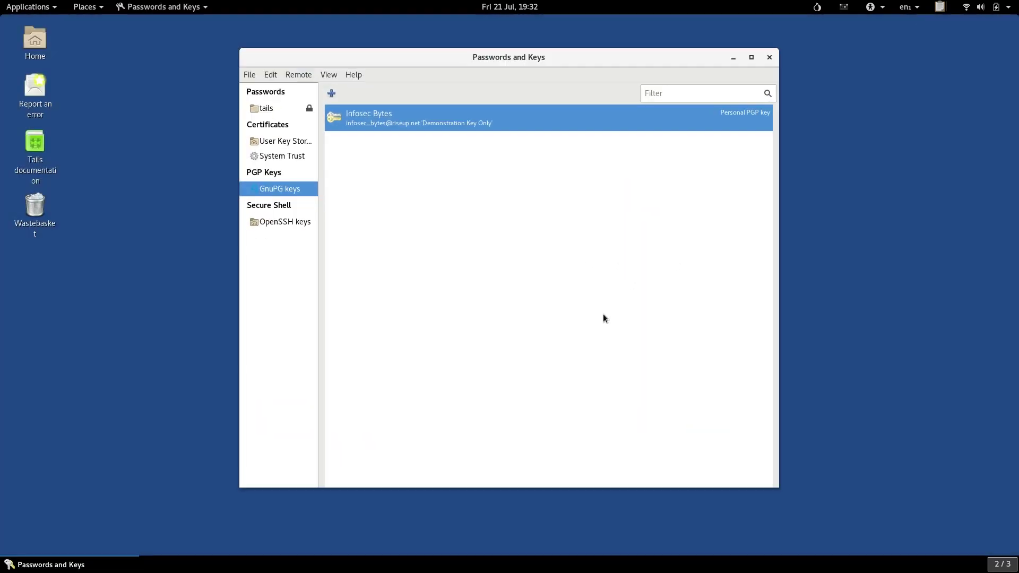
{"action": "left_click", "coordinate": [253, 78]}
{"action": "left_click", "coordinate": [260, 105]}
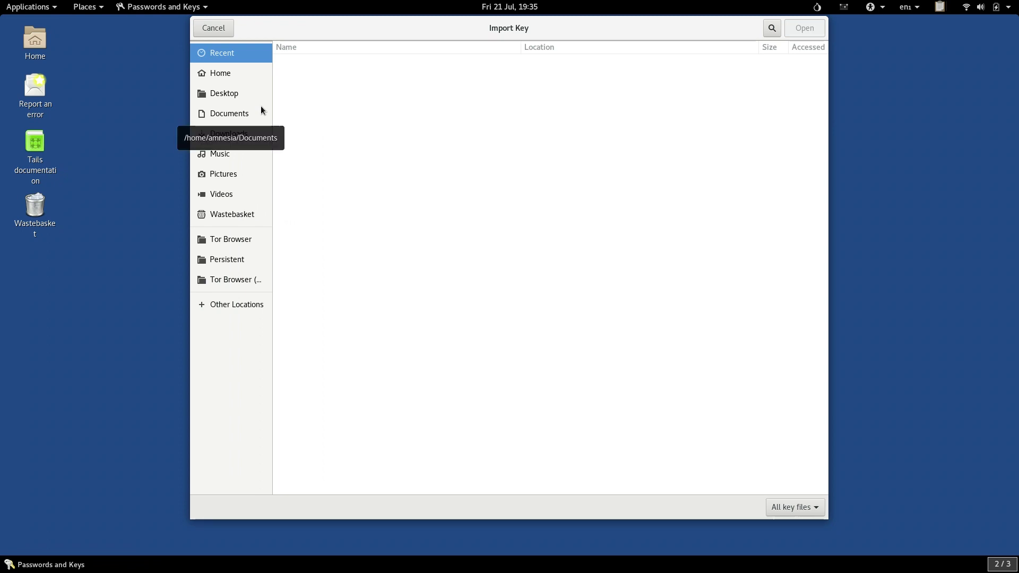
{"action": "left_click", "coordinate": [242, 280]}
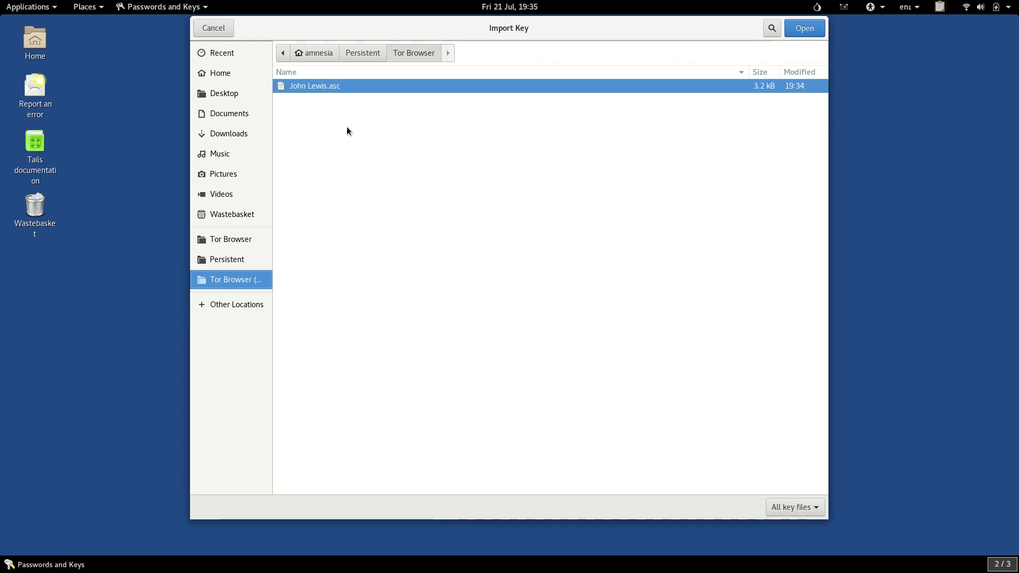
{"action": "double_click", "coordinate": [332, 85]}
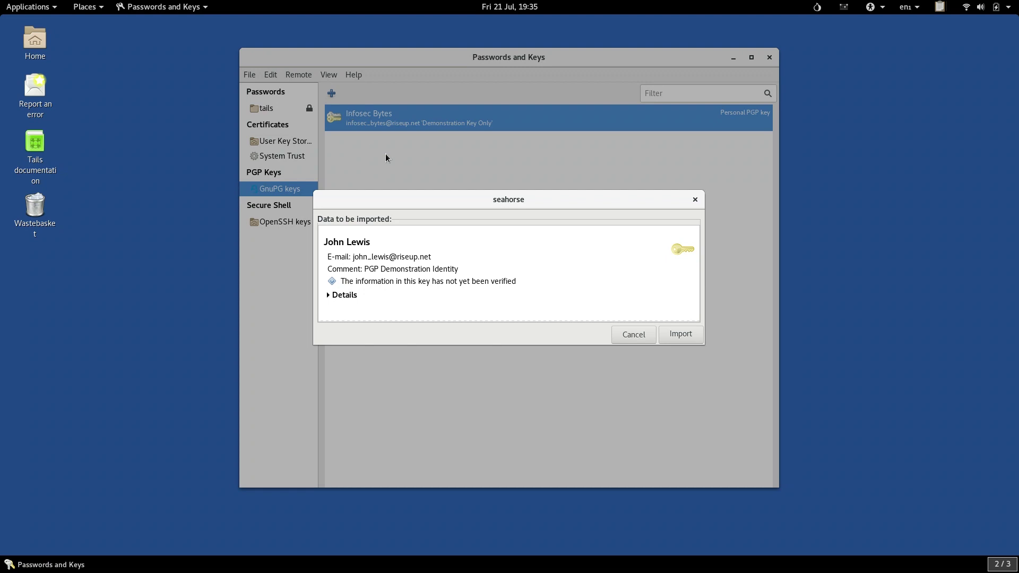
{"action": "left_click", "coordinate": [684, 332]}
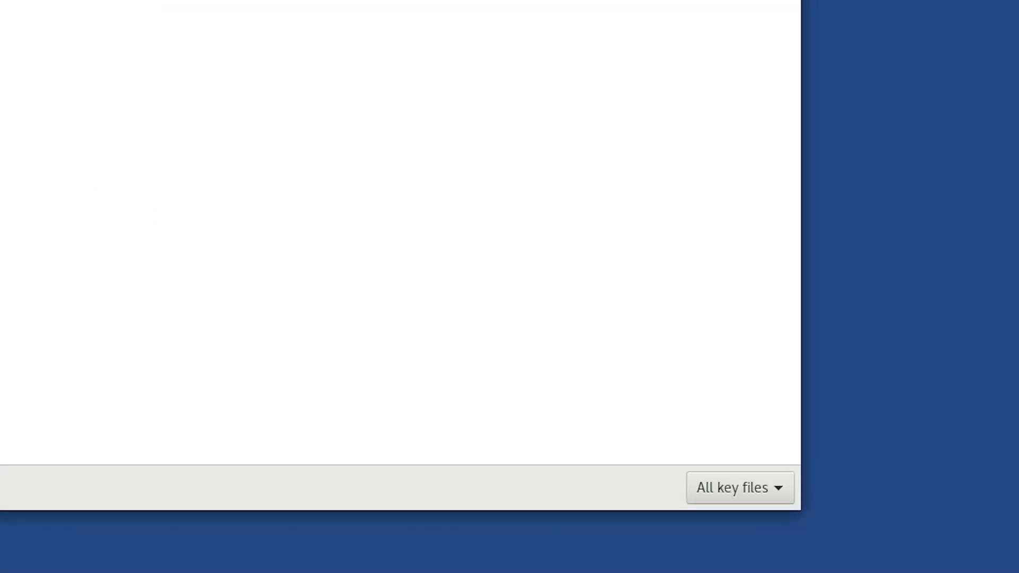
Set the Import Key filter to All files, then open and import the contact's .pgp key file.
{"action": "left_click", "coordinate": [695, 487]}
{"action": "left_click", "coordinate": [697, 518]}
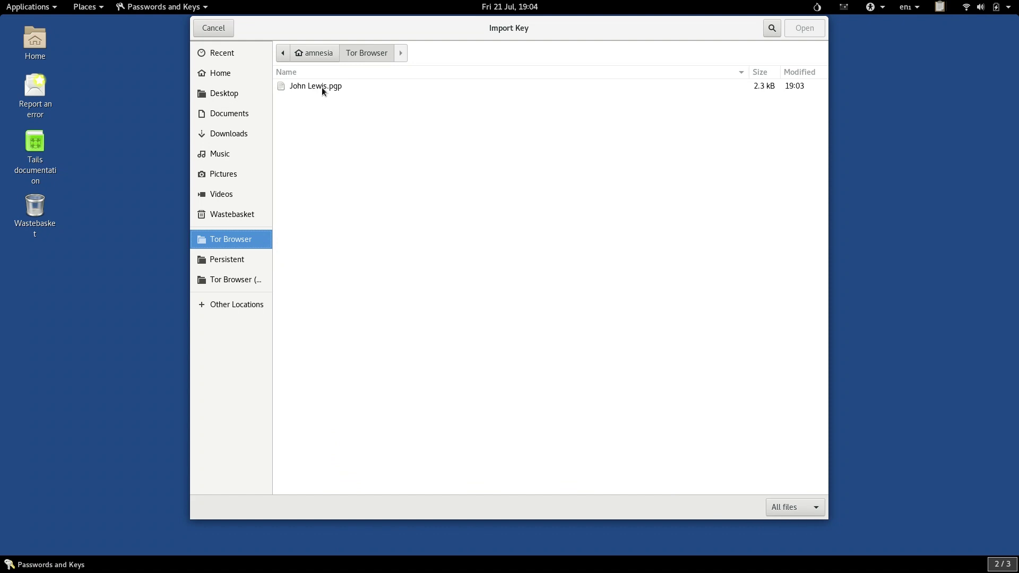
{"action": "left_click", "coordinate": [323, 87]}
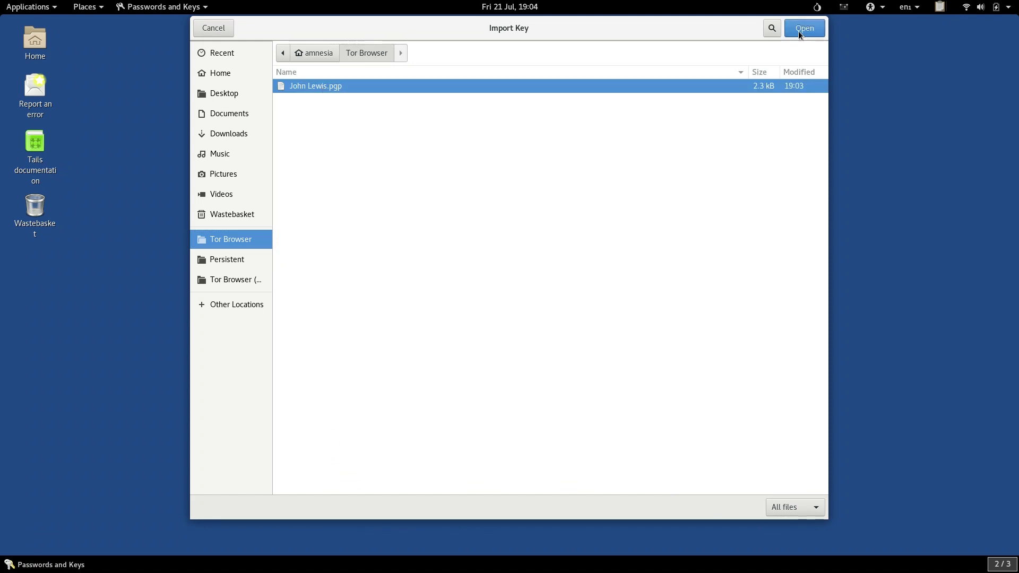
{"action": "left_click", "coordinate": [800, 29]}
{"action": "left_click", "coordinate": [676, 336]}
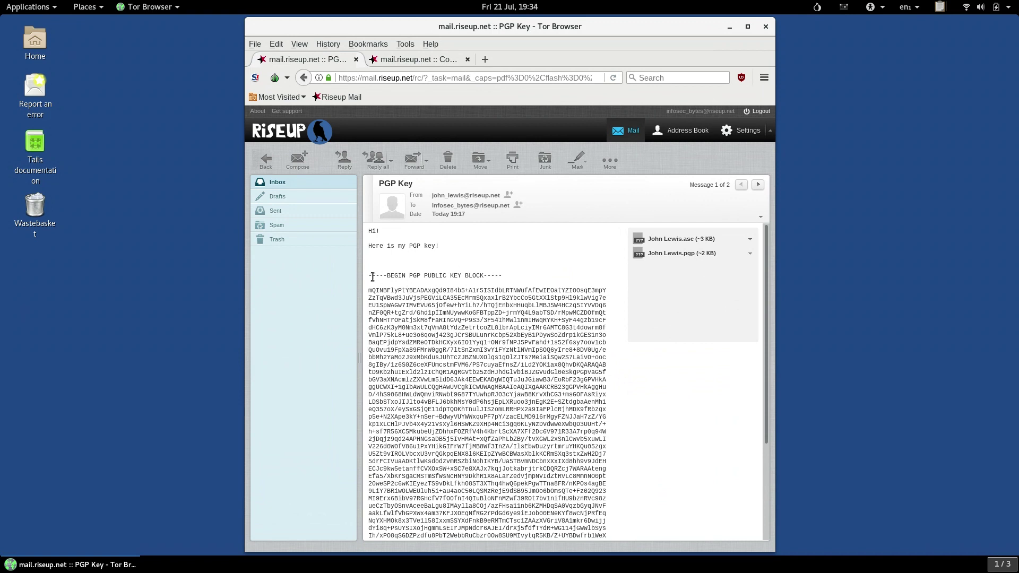
Copy the whole PGP public key block and open a blank document from the OpenPGP applet.
{"action": "left_click_drag", "start_coordinate": [370, 276], "coordinate": [596, 525]}
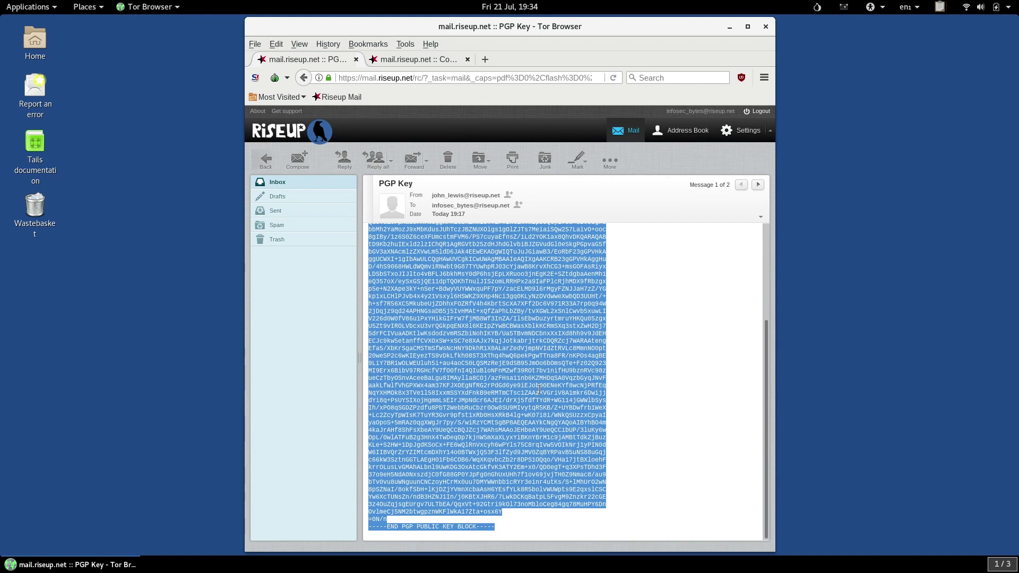
{"action": "right_click", "coordinate": [499, 365]}
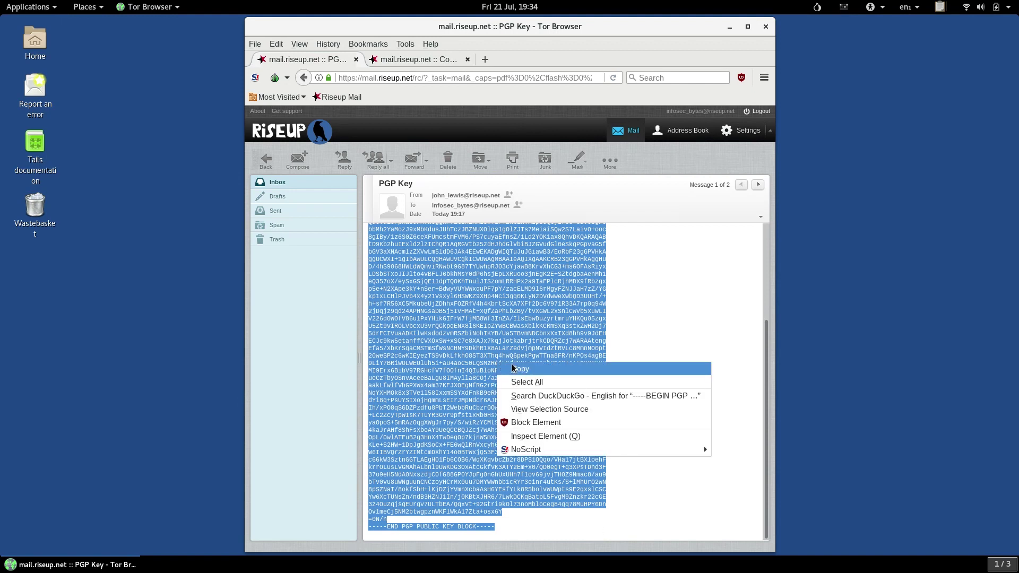
{"action": "left_click", "coordinate": [514, 366]}
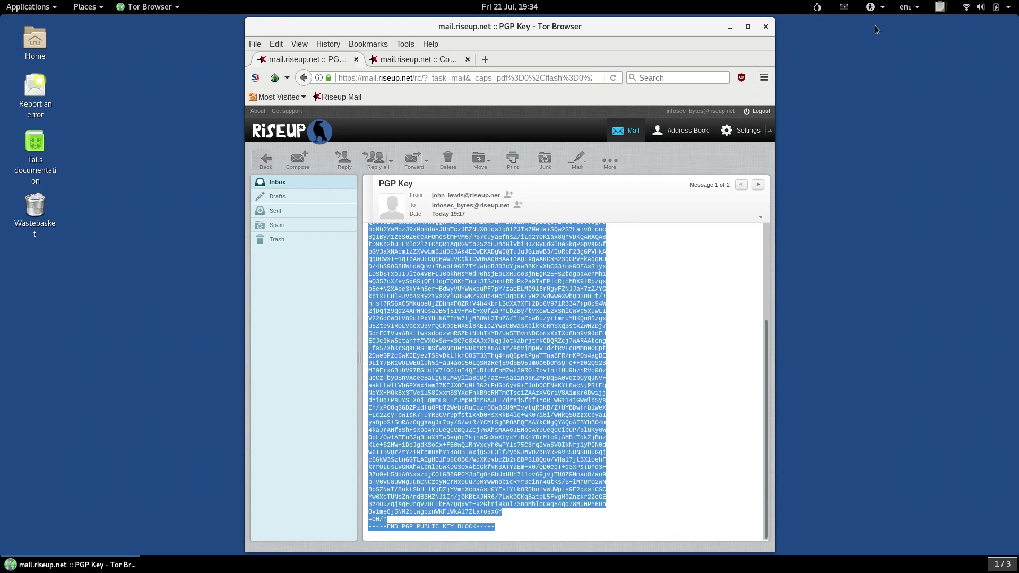
{"action": "left_click", "coordinate": [938, 8]}
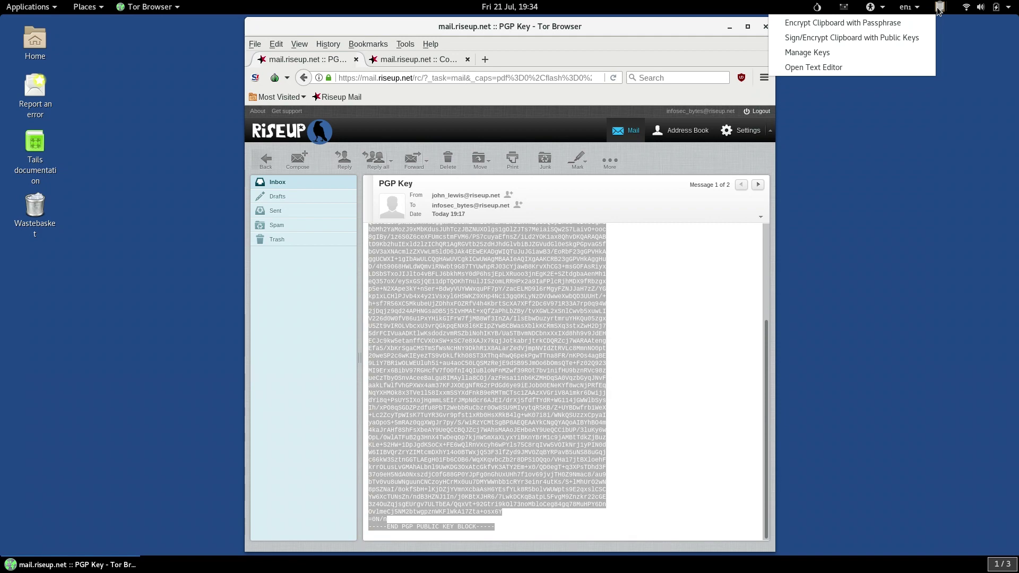
{"action": "left_click", "coordinate": [928, 65]}
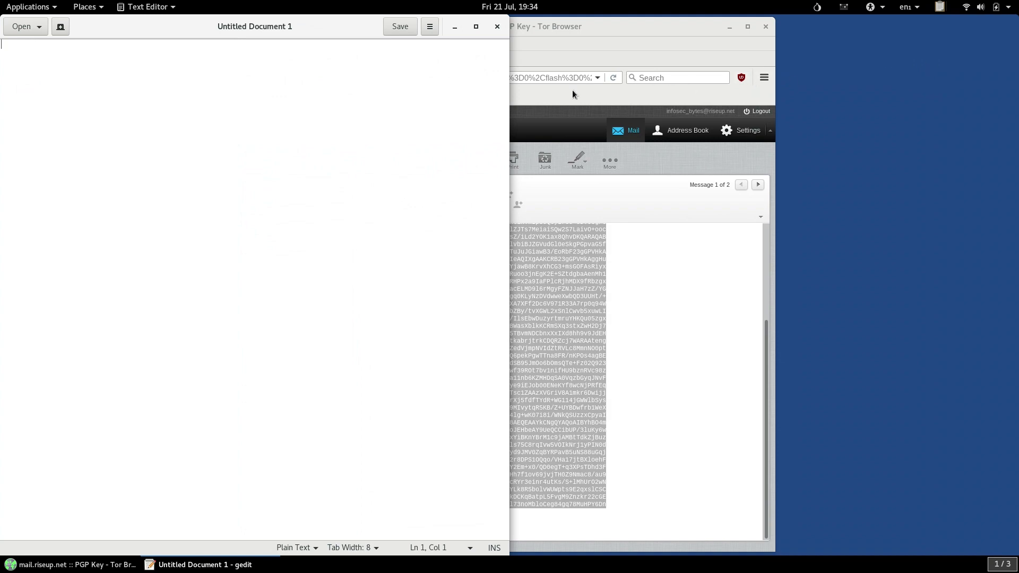
Paste the key block and save it in Tor Browser (persistent) as a .asc file named after the contact.
{"action": "right_click", "coordinate": [199, 101]}
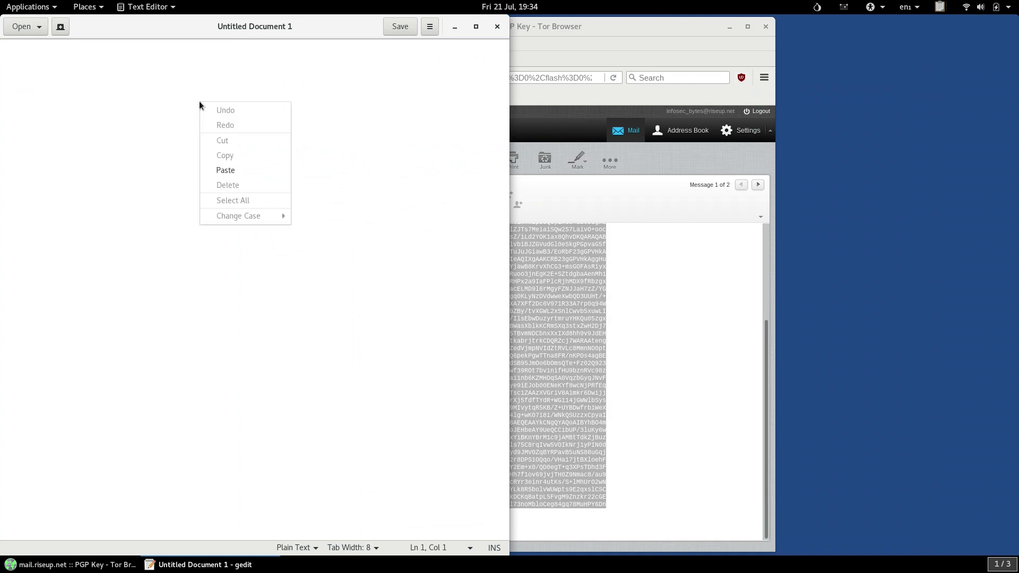
{"action": "left_click", "coordinate": [223, 170]}
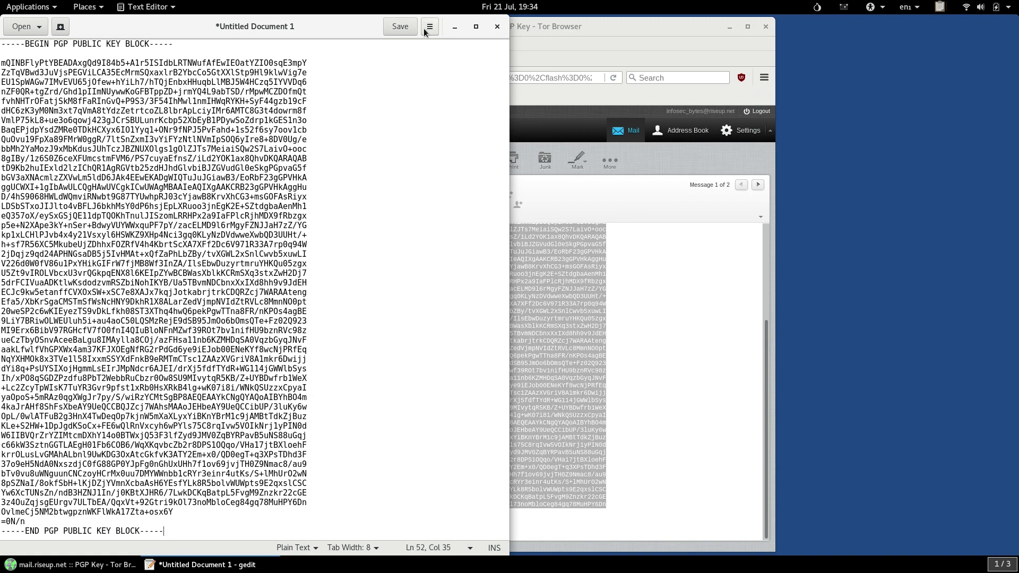
{"action": "left_click", "coordinate": [403, 31]}
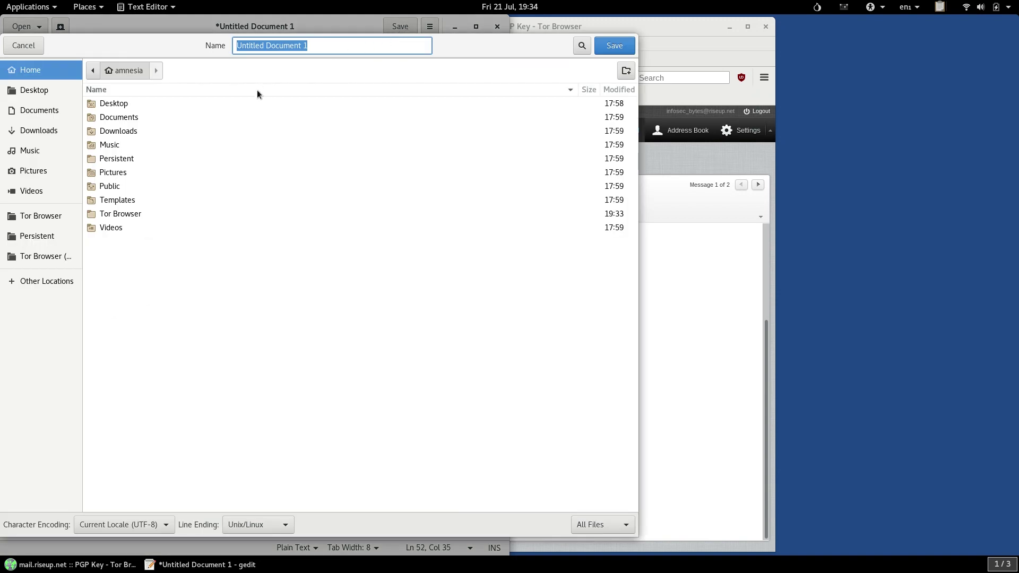
{"action": "left_click", "coordinate": [59, 257]}
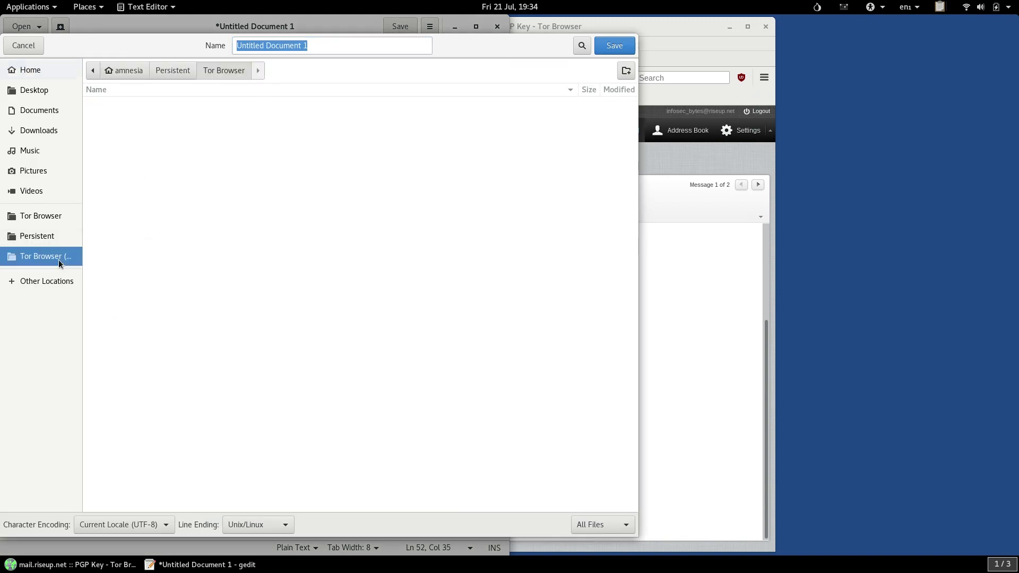
{"action": "left_click", "coordinate": [354, 50]}
{"action": "triple_click", "coordinate": [354, 49]}
{"action": "key", "text": "BackSpace"}
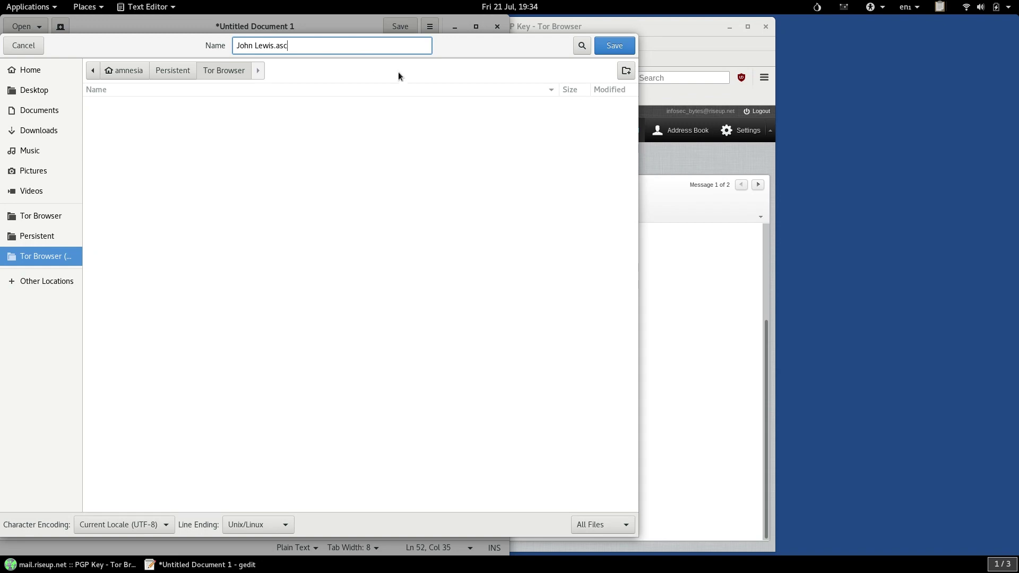
{"action": "left_click", "coordinate": [601, 47]}
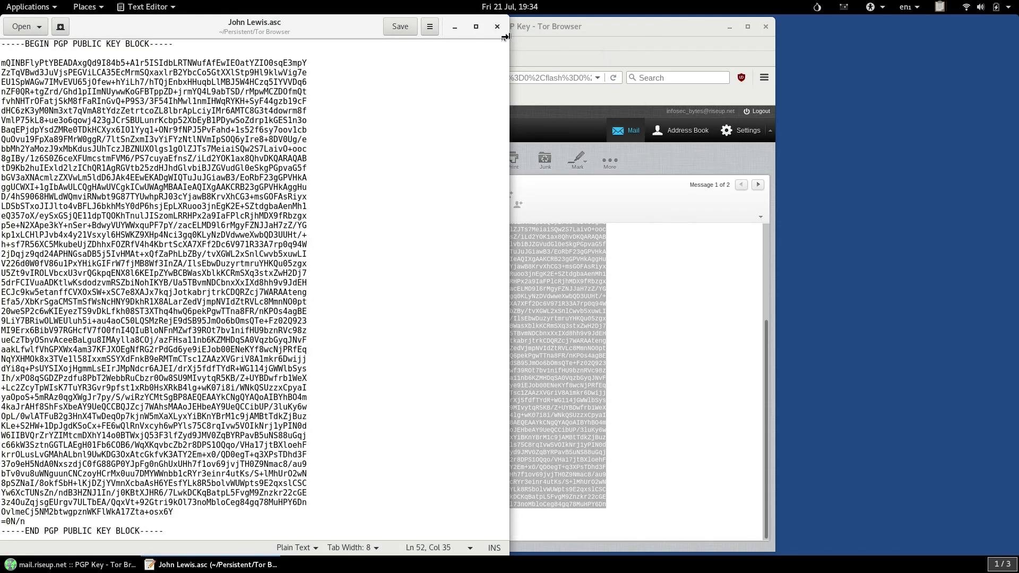
Close gedit and return to the Passwords and Keys window on its workspace.
{"action": "left_click", "coordinate": [498, 27]}
{"action": "key", "text": "super"}
{"action": "left_click", "coordinate": [937, 155]}
{"action": "left_click", "coordinate": [533, 197]}
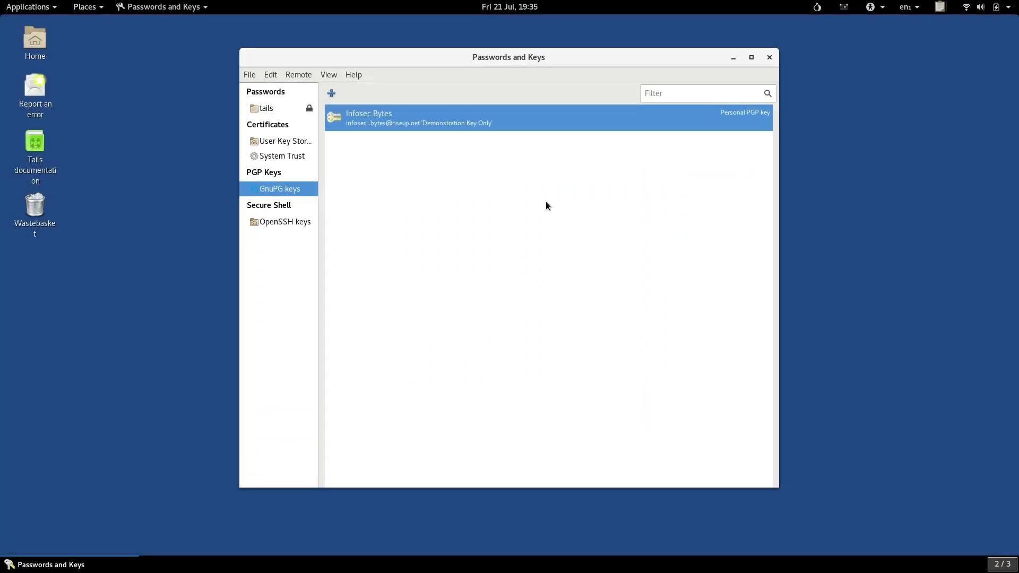
Import the contact's new .asc key from the Tor Browser folder, then select the Infosec Bytes key.
{"action": "left_click", "coordinate": [256, 74]}
{"action": "left_click", "coordinate": [260, 104]}
{"action": "left_click", "coordinate": [236, 279]}
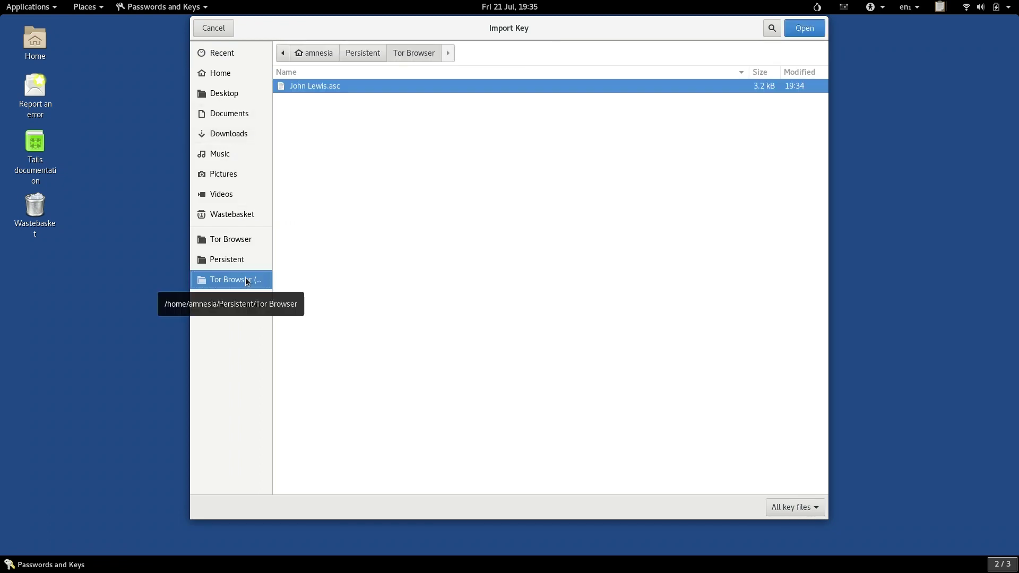
{"action": "double_click", "coordinate": [333, 86]}
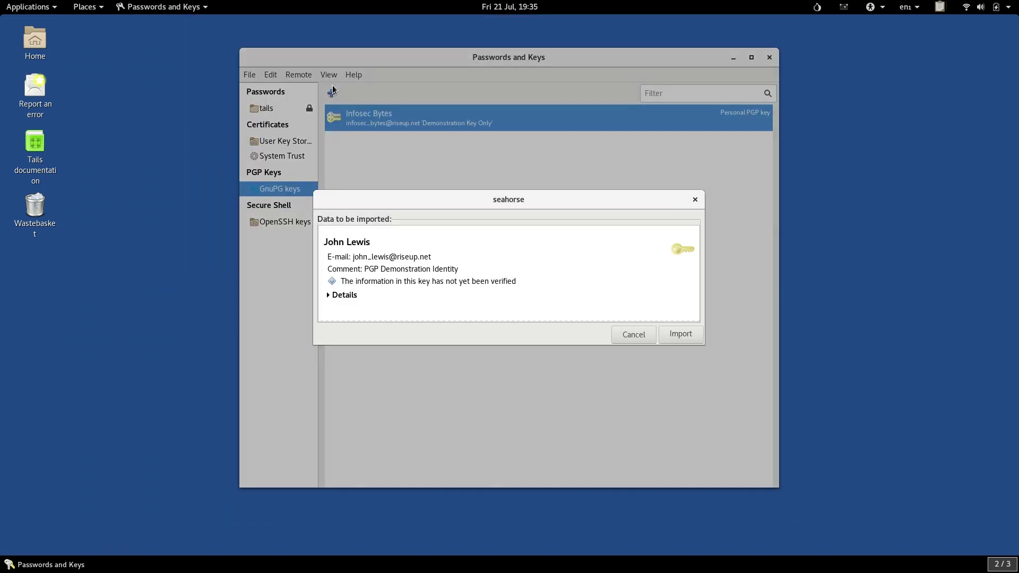
{"action": "left_click", "coordinate": [670, 331]}
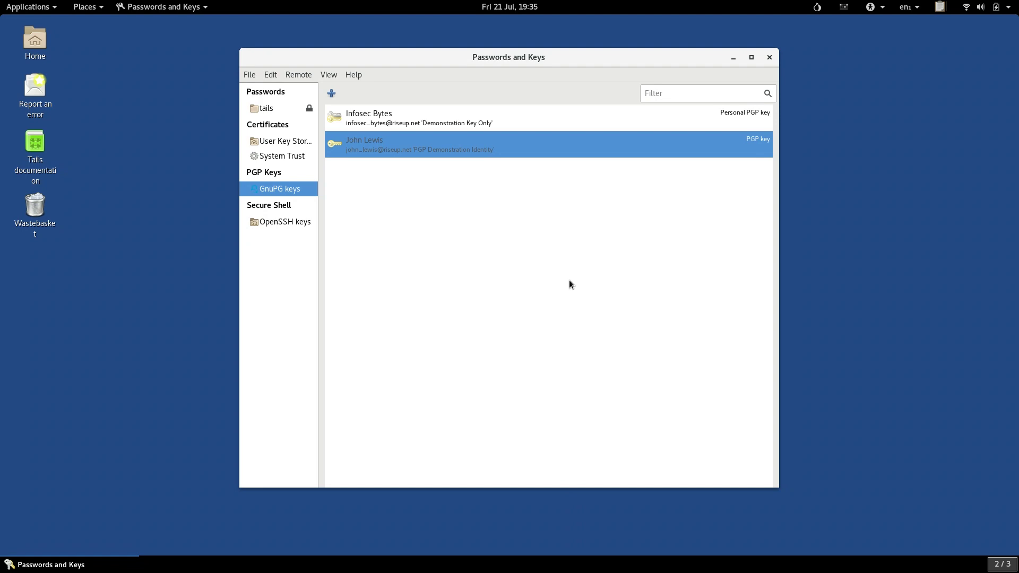
{"action": "left_click", "coordinate": [412, 129]}
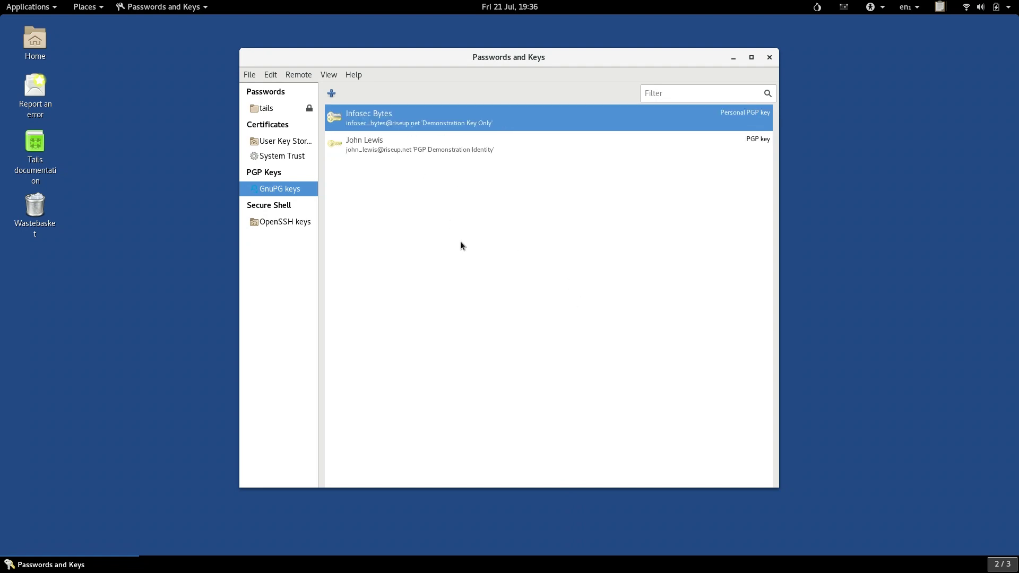
Use File > Export to save the Infosec Bytes key as Infosec Bytes.pgp in the Tor Browser folder.
{"action": "left_click", "coordinate": [249, 76]}
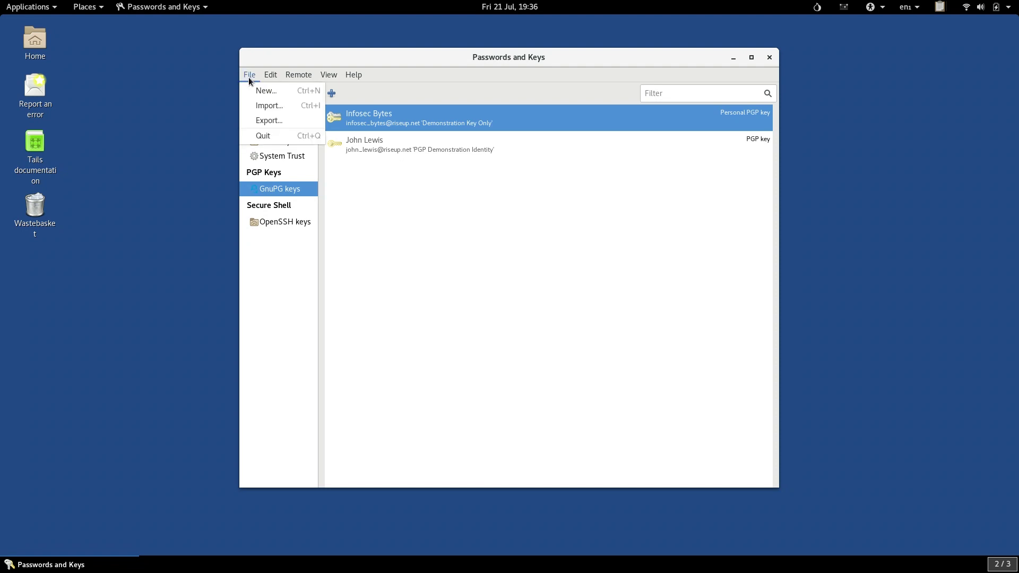
{"action": "left_click", "coordinate": [258, 121]}
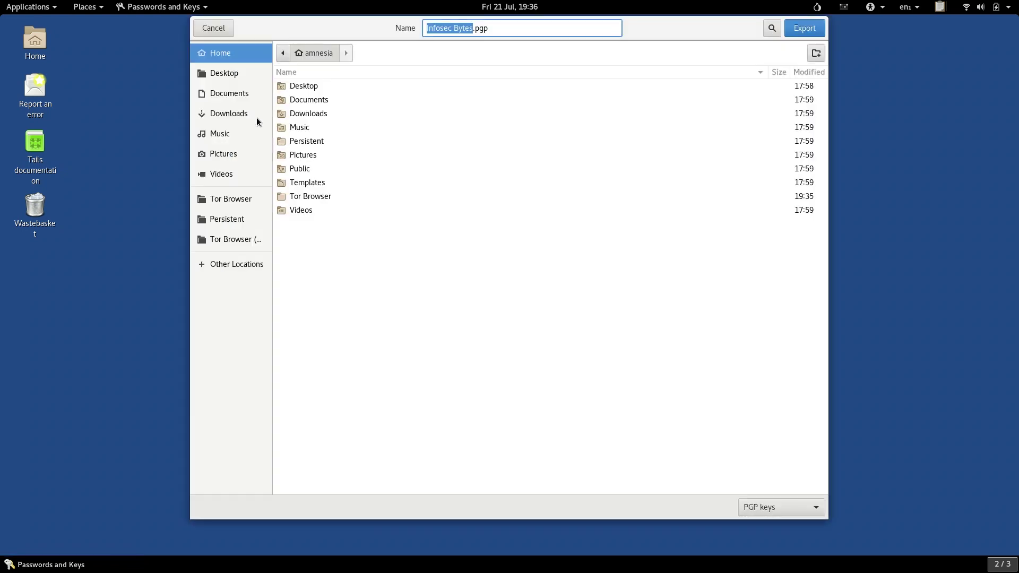
{"action": "left_click", "coordinate": [231, 200]}
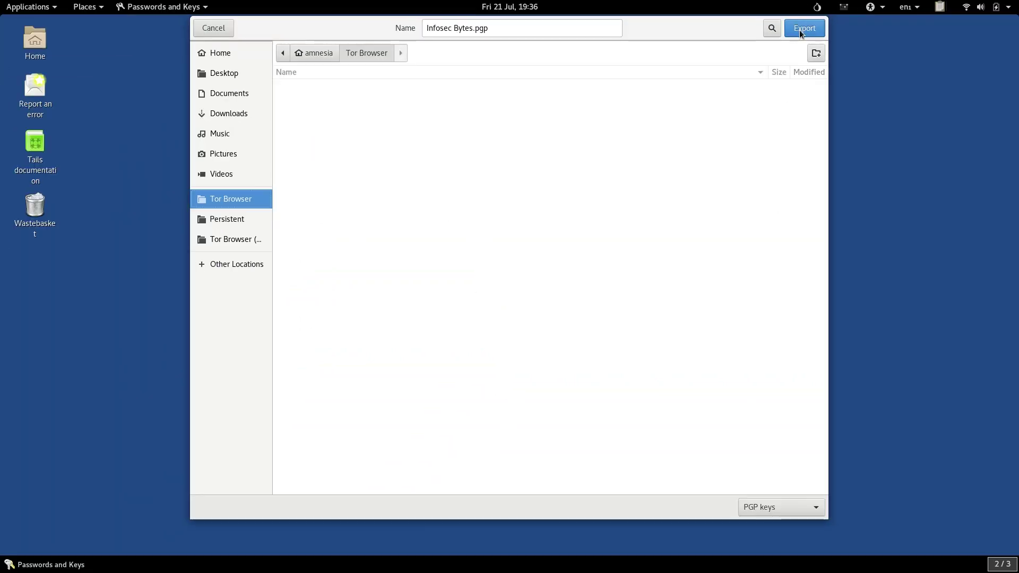
{"action": "left_click", "coordinate": [799, 30]}
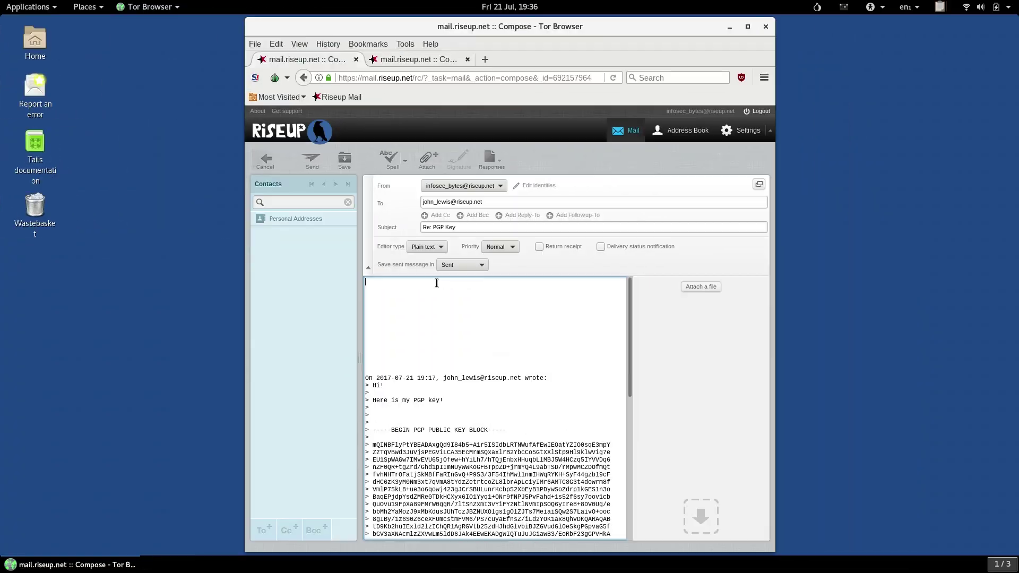
Write the reply: a greeting, 'I am attaching my own key now too.', then 'Best,' and 'IB'.
{"action": "type", "text": "Hi J"}
{"action": "key", "text": "Return"}
{"action": "key", "text": "Return"}
{"action": "type", "text": "I am attaching my own key now too."}
{"action": "key", "text": "Return"}
{"action": "key", "text": "Return"}
{"action": "type", "text": "Best,"}
{"action": "key", "text": "Return"}
{"action": "type", "text": "IB"}
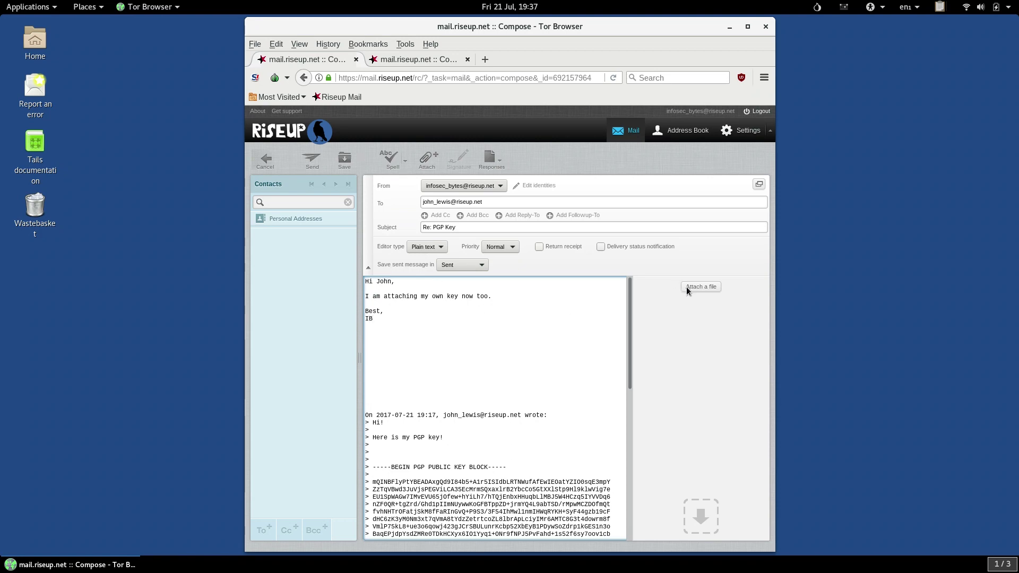
Attach Infosec Bytes.pgp from the Tor Browser folder to the reply, dismissing a folder error.
{"action": "left_click", "coordinate": [688, 289]}
{"action": "left_click", "coordinate": [587, 316]}
{"action": "left_click", "coordinate": [324, 280]}
{"action": "double_click", "coordinate": [434, 179]}
{"action": "left_click", "coordinate": [408, 357]}
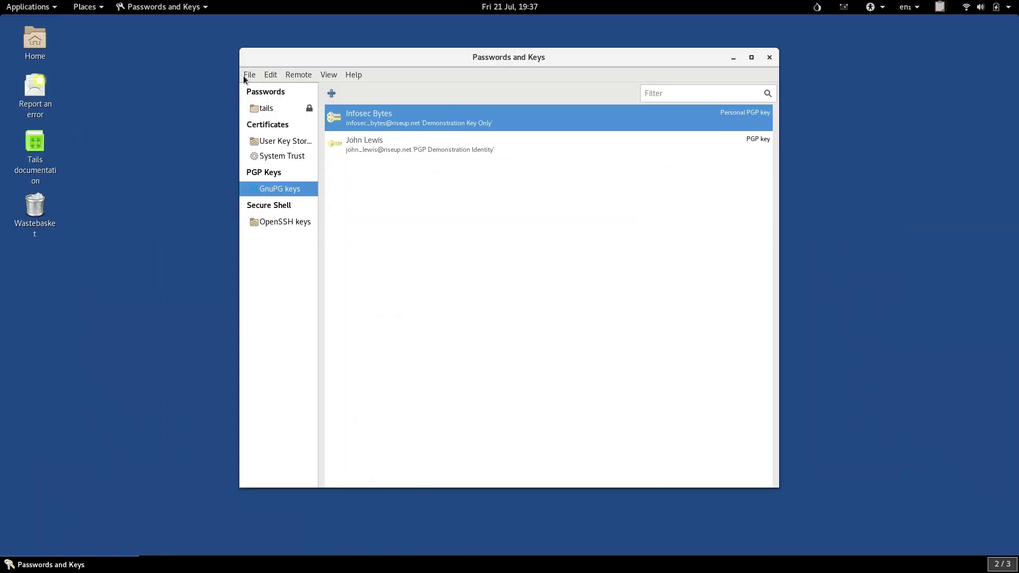
Export the Infosec Bytes key to the Tor Browser folder as Infosec Bytes.asc in Armoured PGP keys format.
{"action": "left_click", "coordinate": [248, 75]}
{"action": "left_click", "coordinate": [266, 121]}
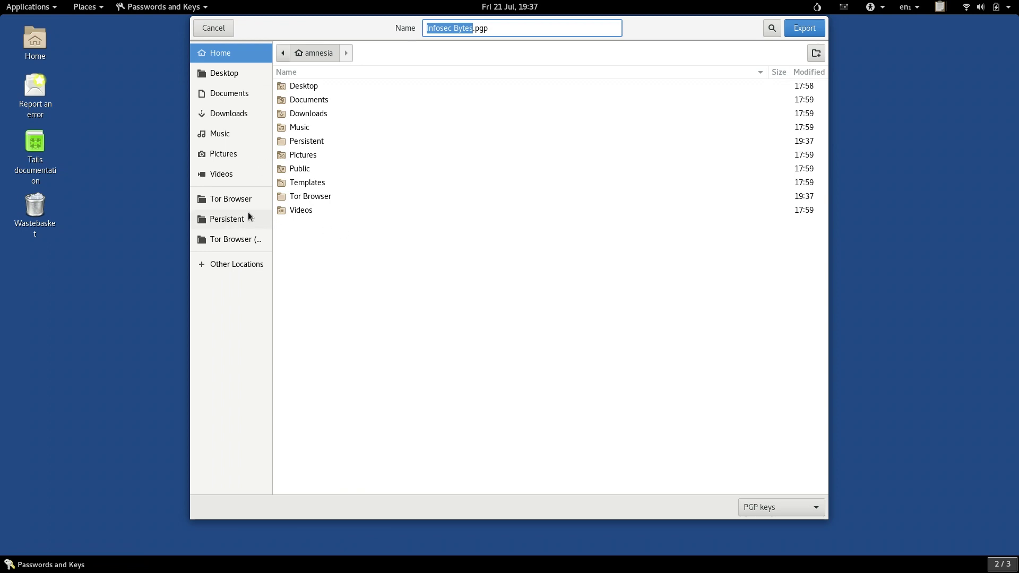
{"action": "left_click", "coordinate": [238, 206]}
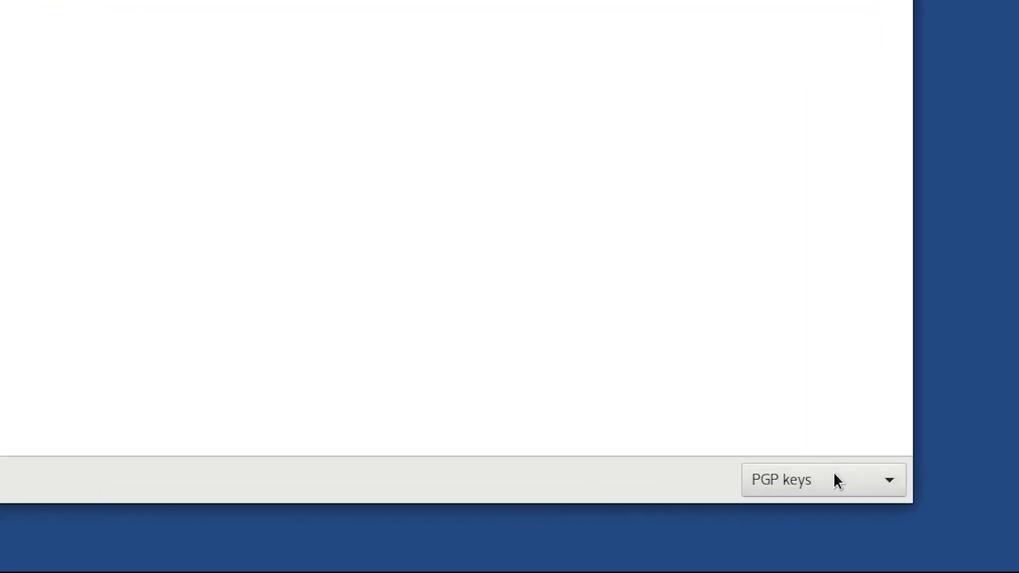
{"action": "left_click", "coordinate": [788, 507]}
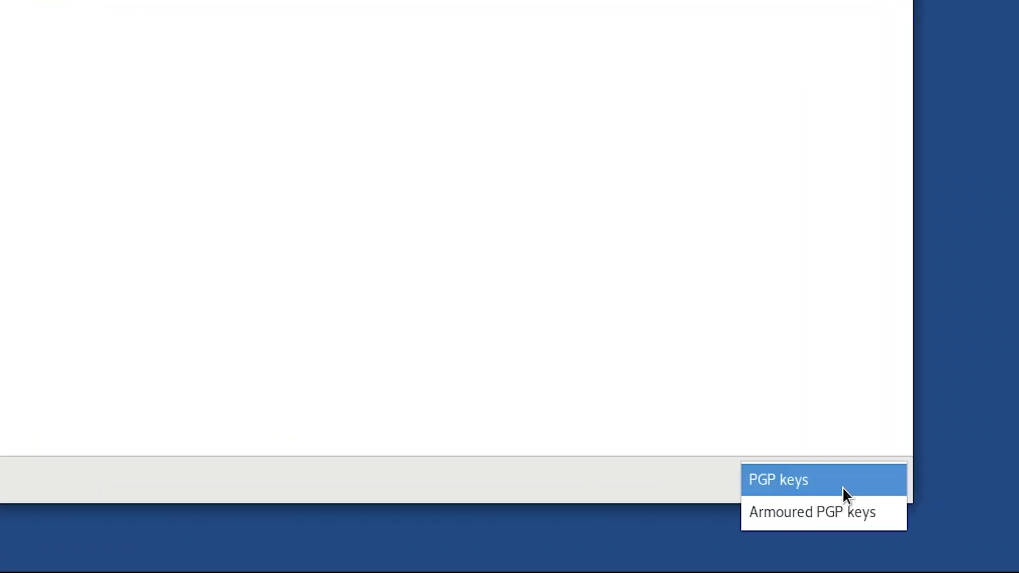
{"action": "left_click", "coordinate": [877, 518]}
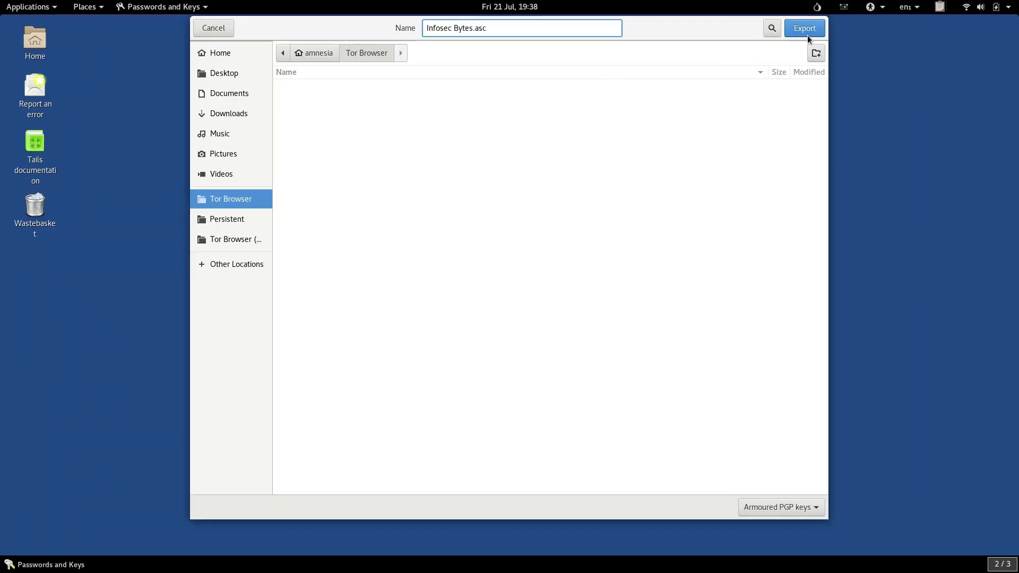
{"action": "left_click", "coordinate": [805, 29]}
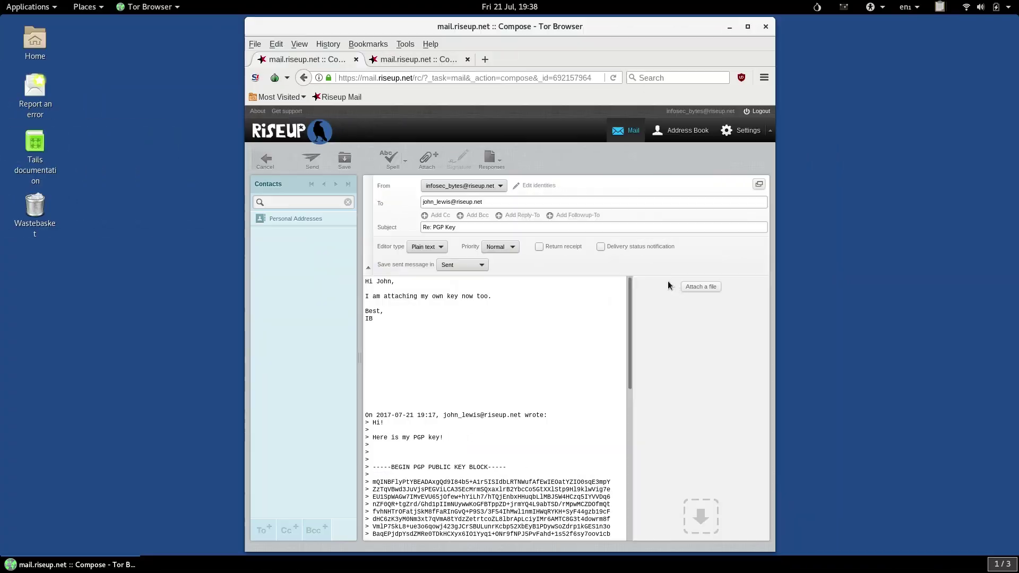
Upload Infosec Bytes.asc from the Tor Browser folder as an attachment on the Riseup reply.
{"action": "left_click", "coordinate": [668, 282]}
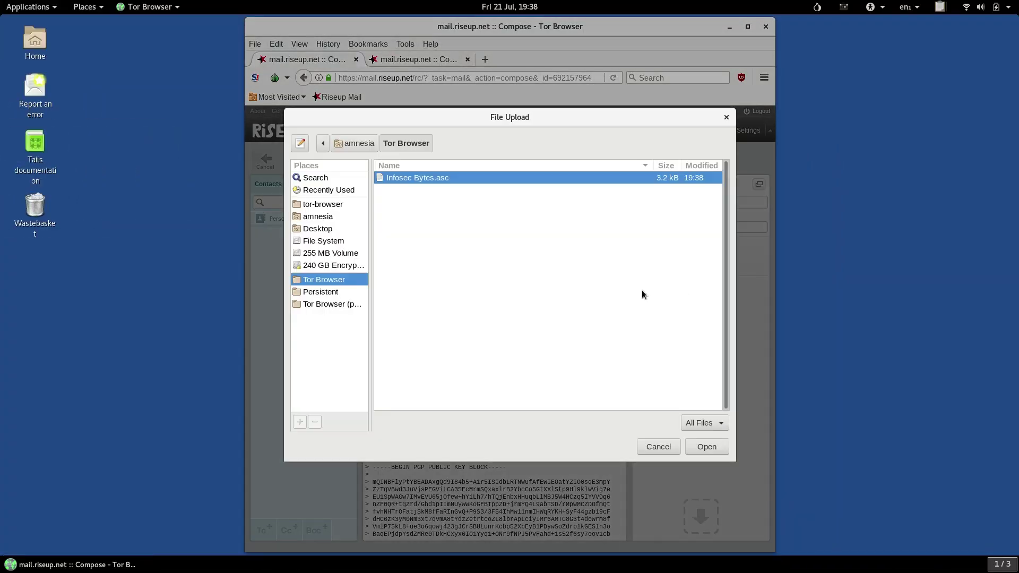
{"action": "double_click", "coordinate": [444, 179]}
{"action": "left_click", "coordinate": [409, 356]}
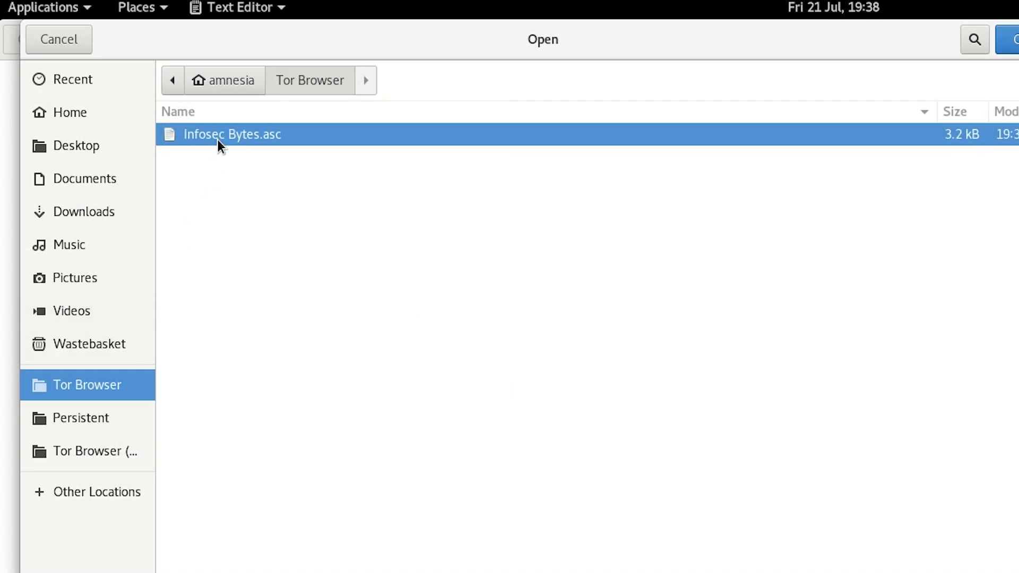
Confirm the export of Infosec Bytes.asc and return to the Riseup reply on workspace 1.
{"action": "double_click", "coordinate": [218, 139]}
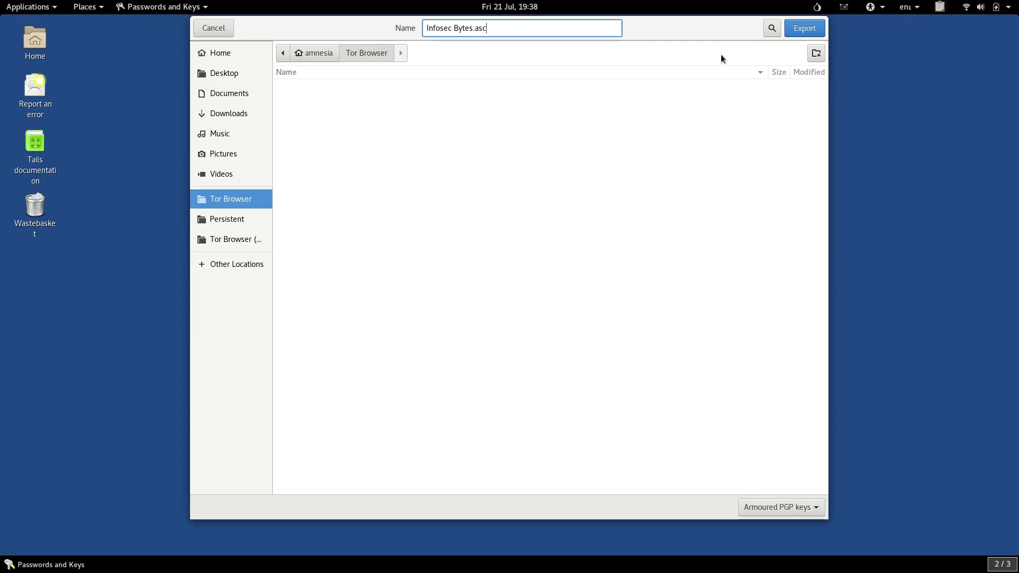
{"action": "left_click", "coordinate": [807, 35]}
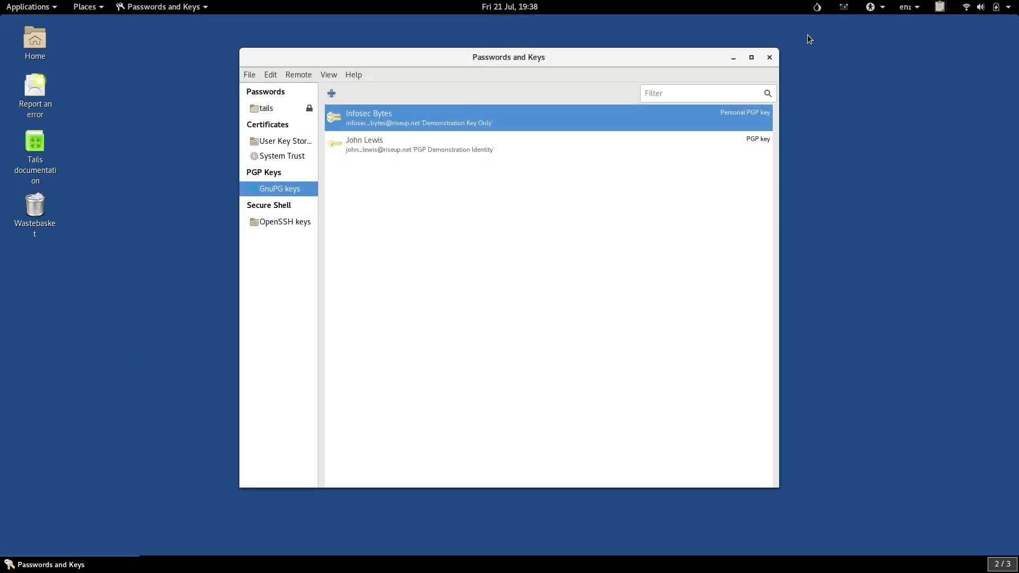
{"action": "key", "text": "ctrl+alt+Up"}
{"action": "left_click", "coordinate": [940, 7]}
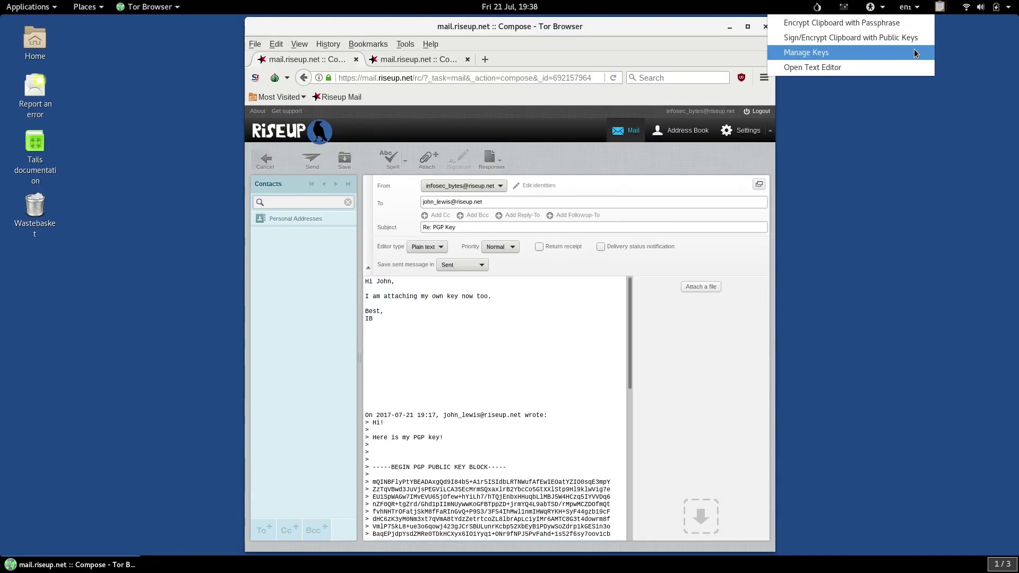
Open Infosec Bytes.asc from the Tor Browser folder in a new gedit window.
{"action": "left_click", "coordinate": [901, 67]}
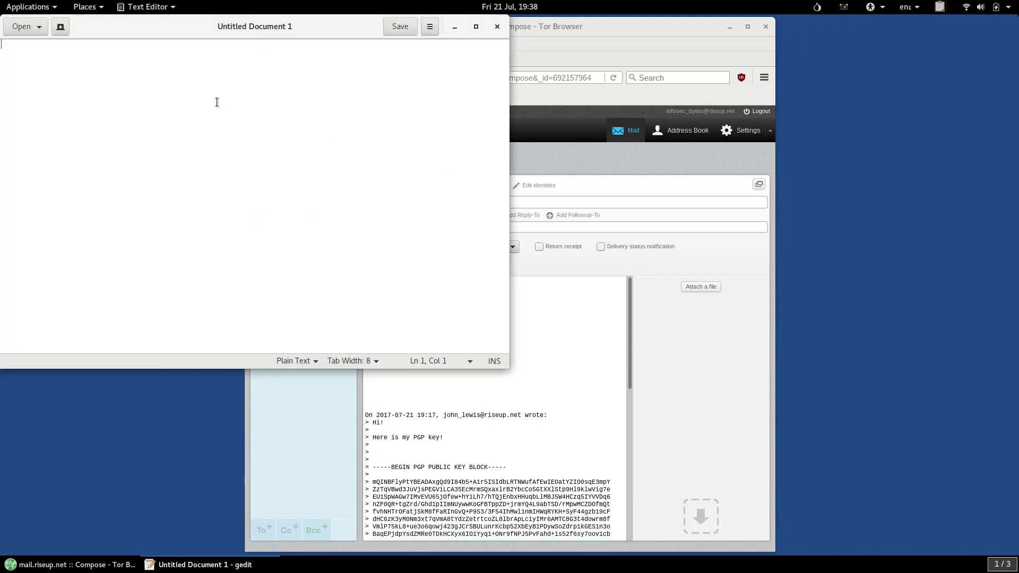
{"action": "left_click", "coordinate": [25, 27]}
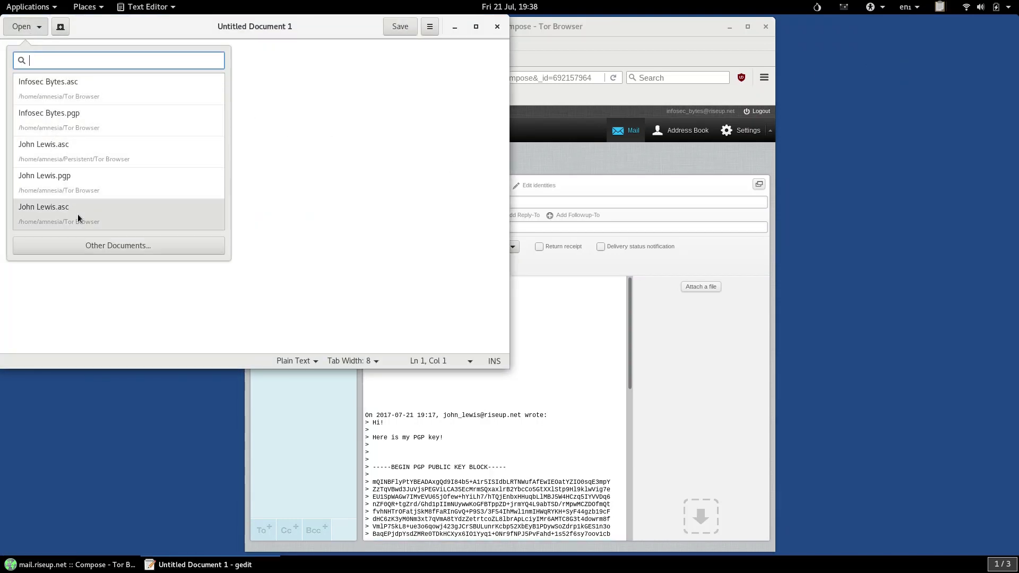
{"action": "left_click", "coordinate": [82, 249]}
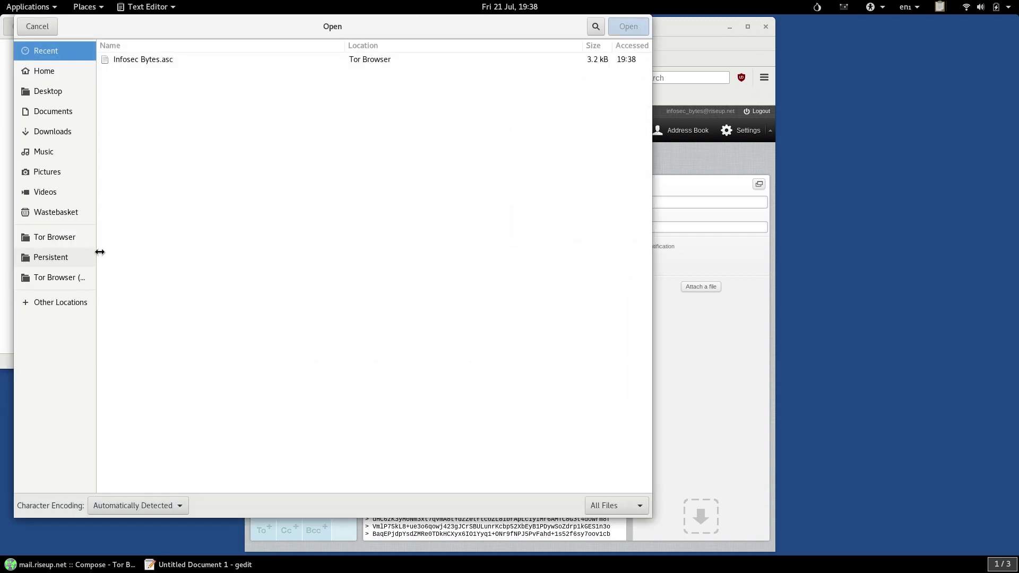
{"action": "left_click", "coordinate": [93, 235]}
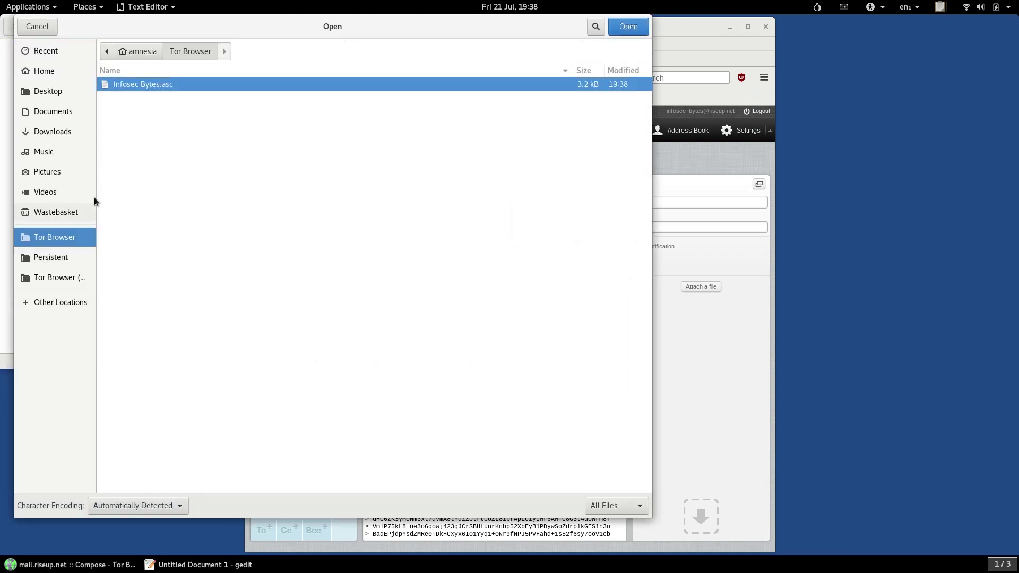
{"action": "double_click", "coordinate": [134, 85]}
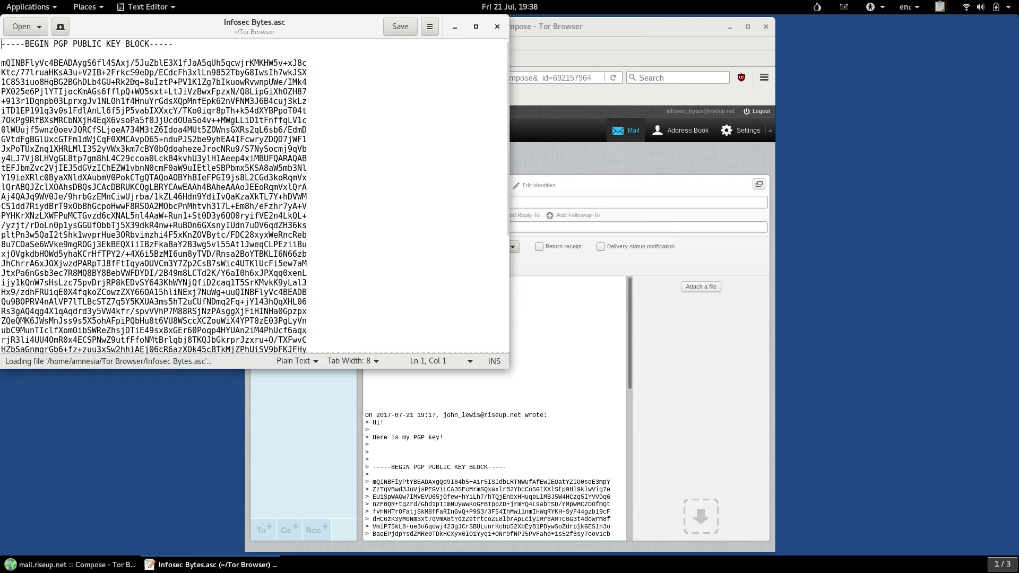
Tile gedit and the browser side by side, then copy the armoured public key block.
{"action": "left_click_drag", "start_coordinate": [168, 37], "coordinate": [1, 109]}
{"action": "left_click_drag", "start_coordinate": [525, 27], "coordinate": [1018, 202]}
{"action": "left_click", "coordinate": [372, 359]}
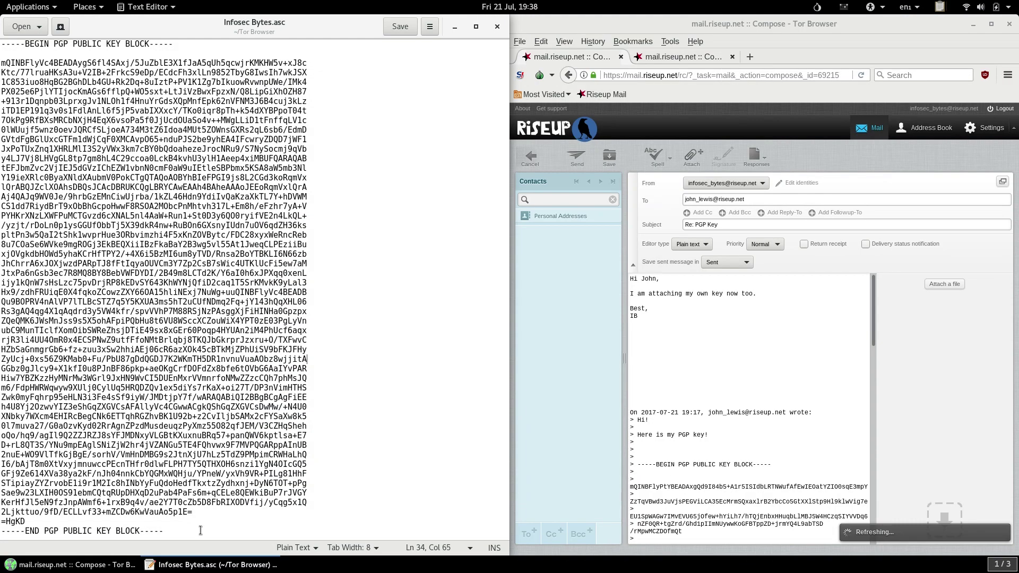
{"action": "left_click_drag", "start_coordinate": [200, 531], "coordinate": [2, 7]}
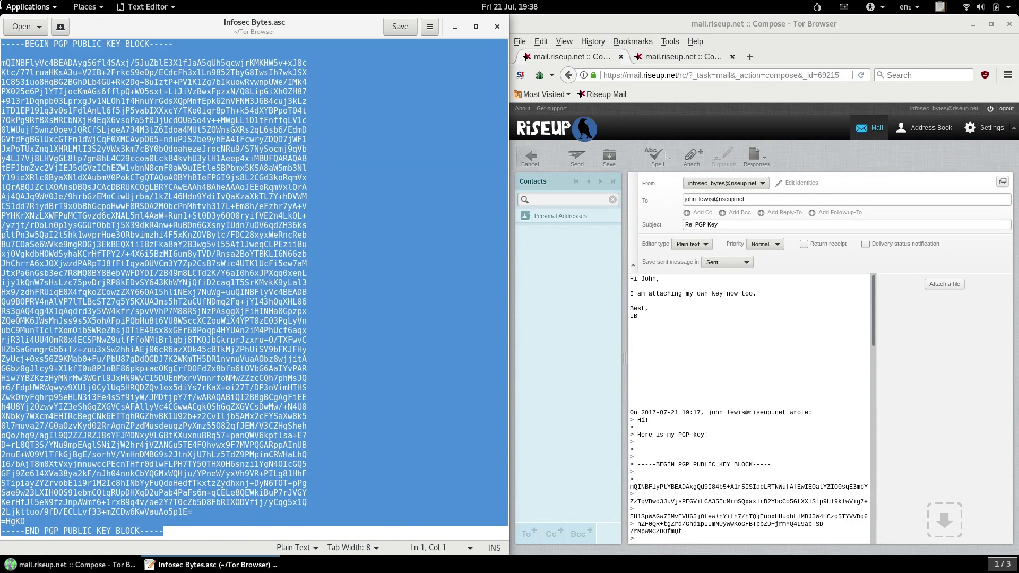
{"action": "right_click", "coordinate": [76, 135]}
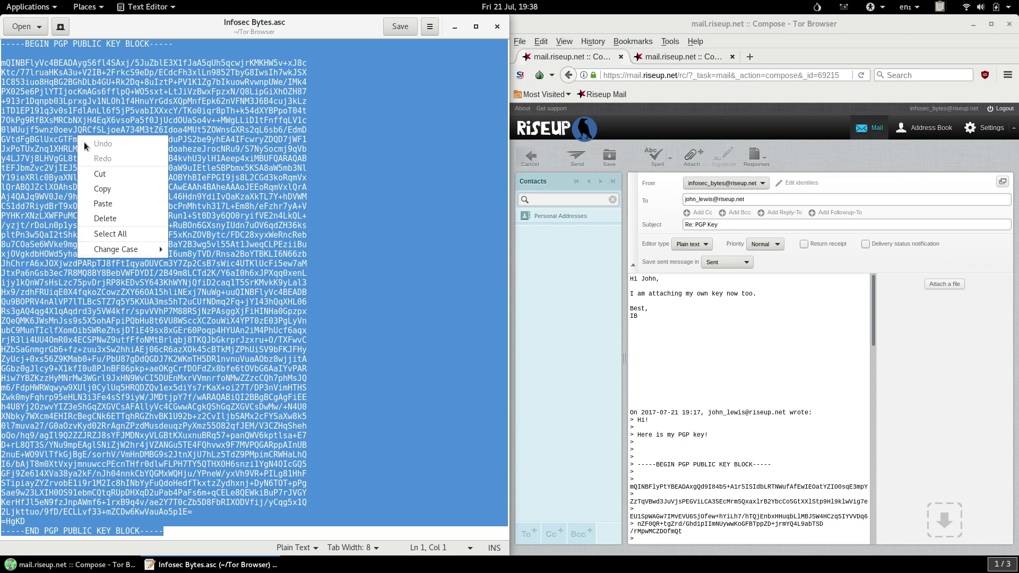
{"action": "left_click", "coordinate": [100, 189]}
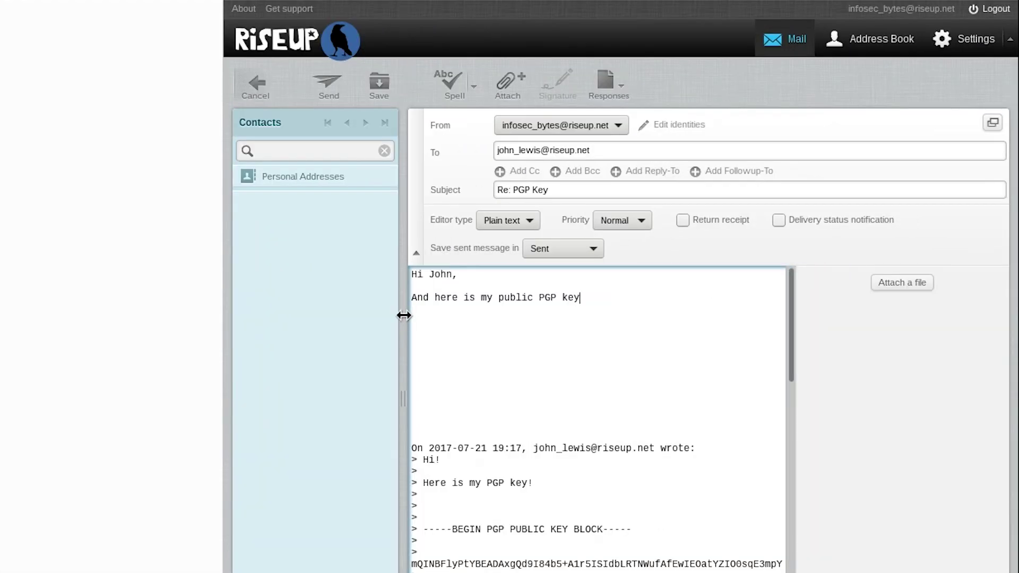
Reword the note to end with 'too' and sign it IB.
{"action": "type", "text": "too!"}
{"action": "key", "text": "Return"}
{"action": "key", "text": "Return"}
{"action": "type", "text": "IB"}
{"action": "key", "text": "Return"}
{"action": "key", "text": "Return"}
{"action": "key", "text": "Return"}
{"action": "key", "text": "Return"}
{"action": "key", "text": "Return"}
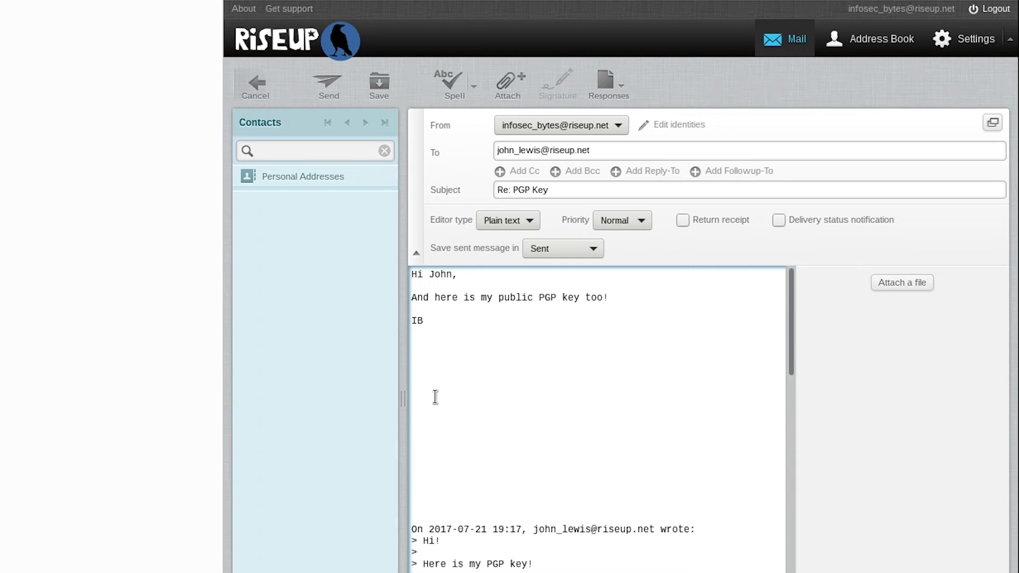
Paste the public key block beneath the signature and send the reply.
{"action": "right_click", "coordinate": [430, 380]}
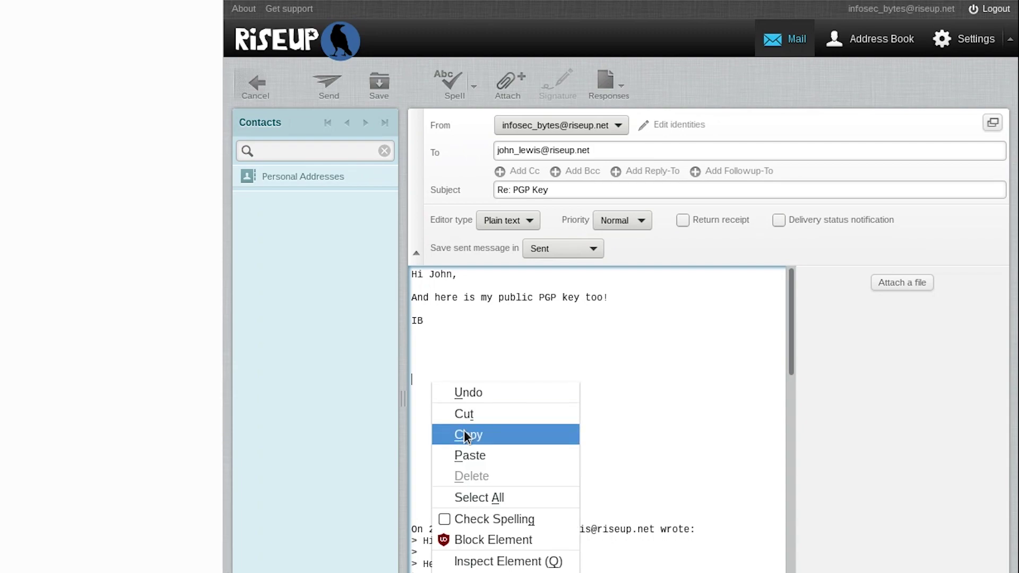
{"action": "left_click", "coordinate": [472, 455]}
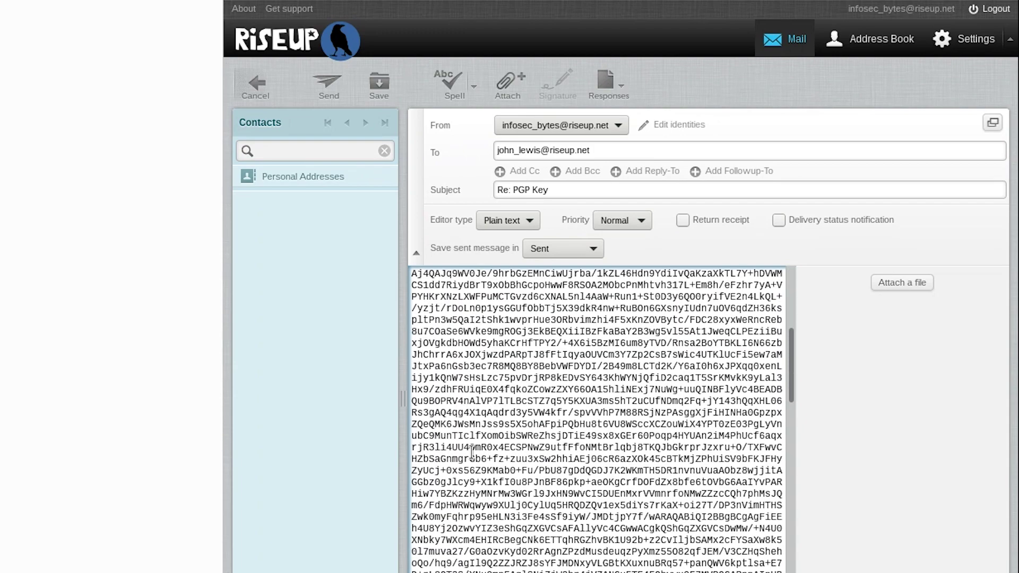
{"action": "scroll", "coordinate": [546, 546], "scroll_direction": "up", "scroll_amount": 5}
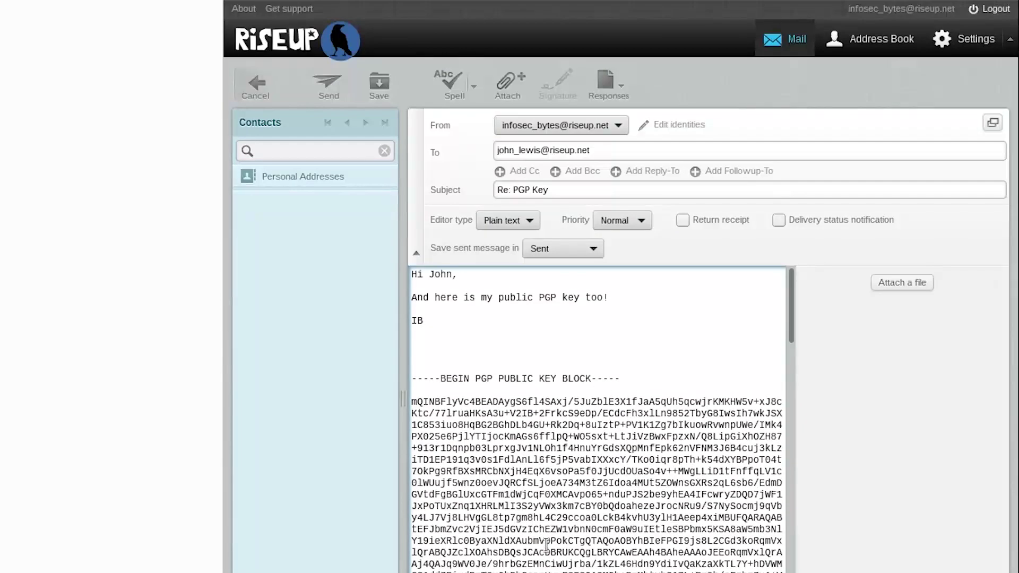
{"action": "left_click", "coordinate": [329, 84]}
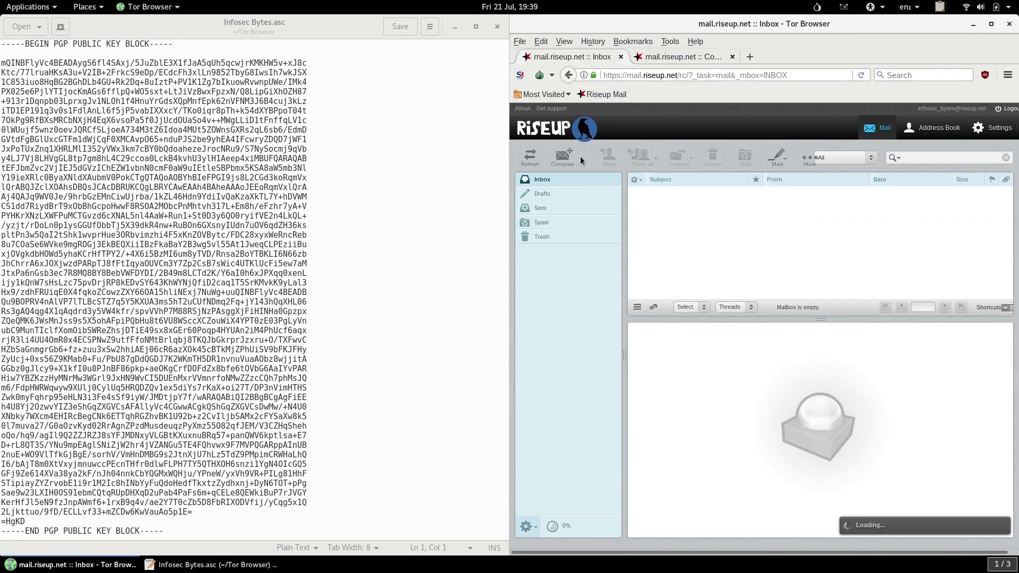
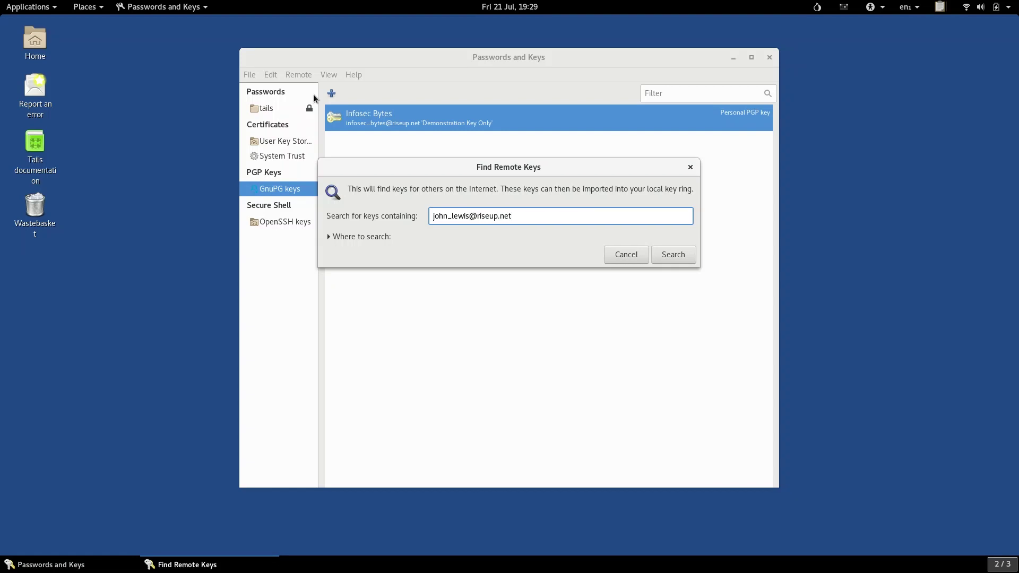
Search the keyserver for the contact's address and select the PGP Demonstration Identity key found.
{"action": "left_click", "coordinate": [658, 252]}
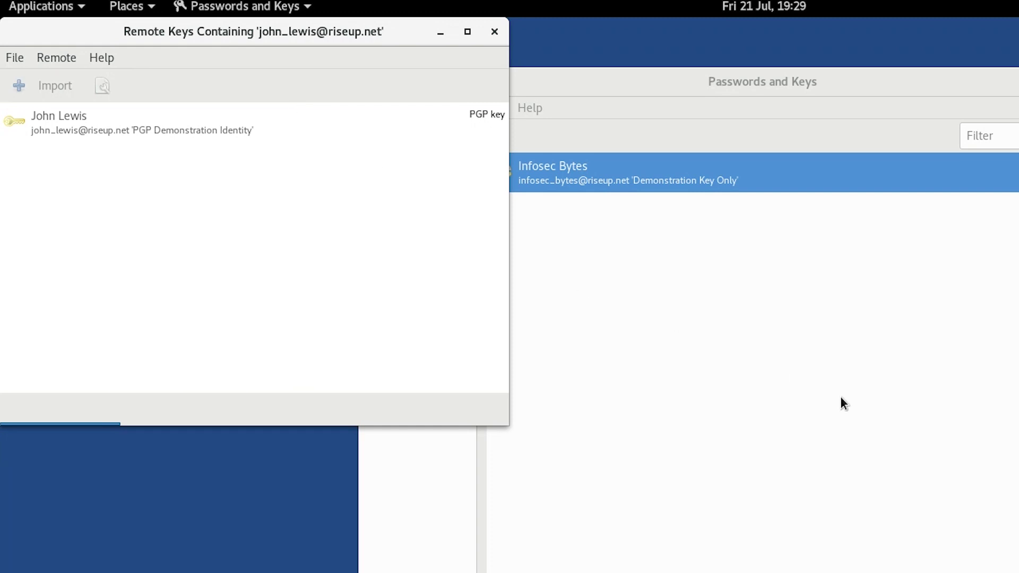
{"action": "left_click", "coordinate": [213, 127]}
{"action": "left_click", "coordinate": [213, 126]}
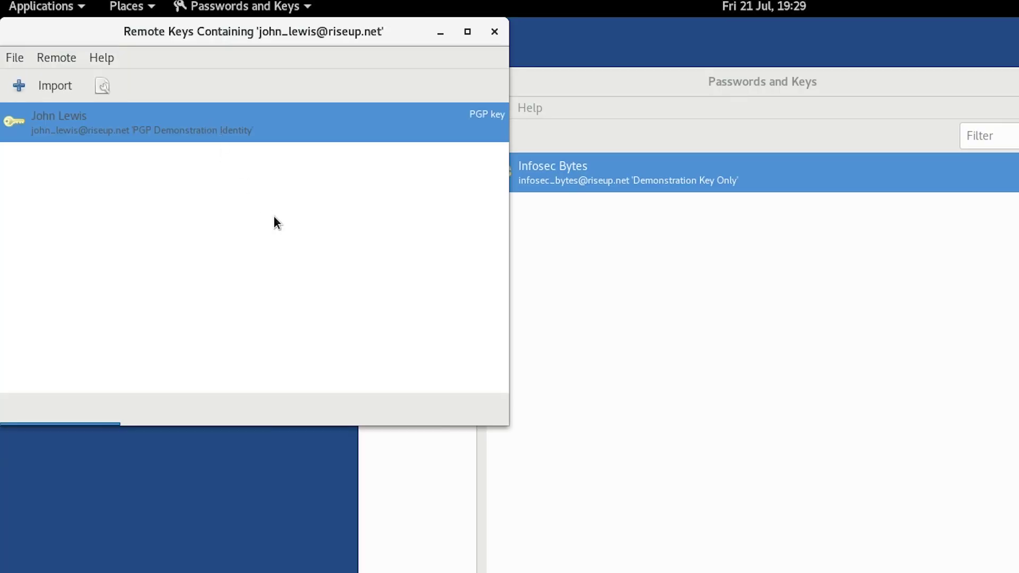
{"action": "double_click", "coordinate": [212, 132]}
{"action": "left_click", "coordinate": [180, 108]}
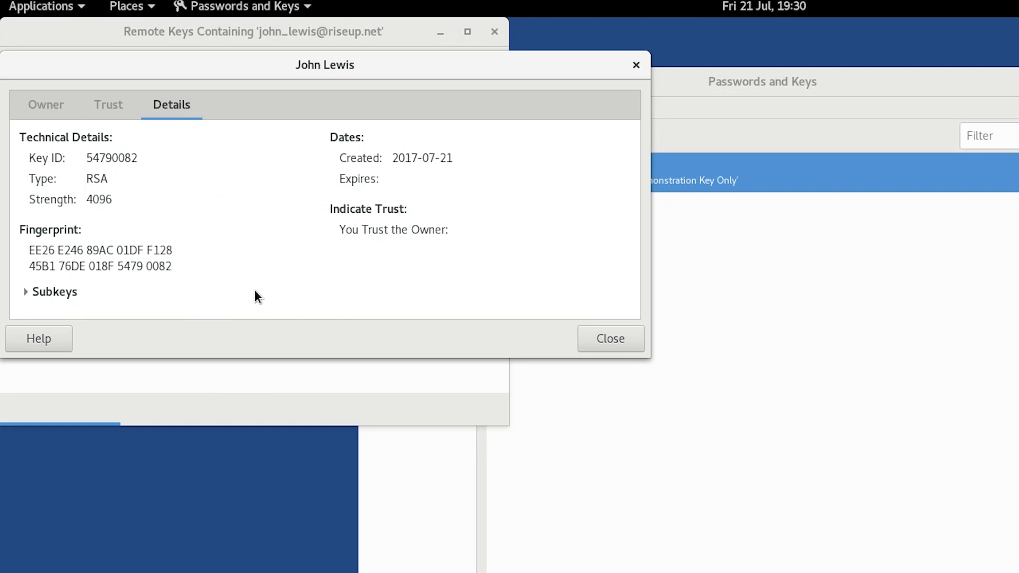
{"action": "left_click_drag", "start_coordinate": [198, 271], "coordinate": [28, 245]}
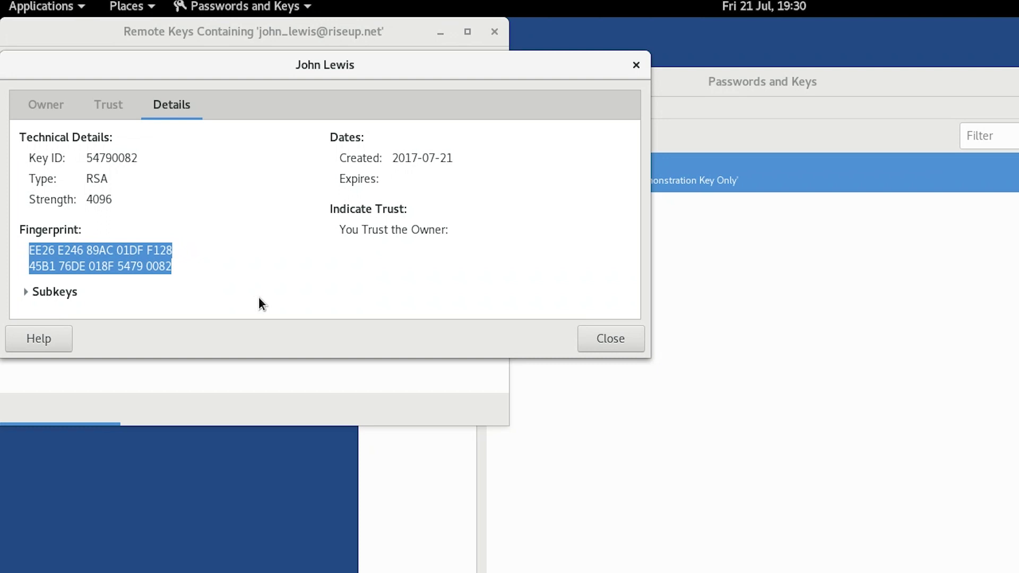
{"action": "left_click", "coordinate": [589, 337]}
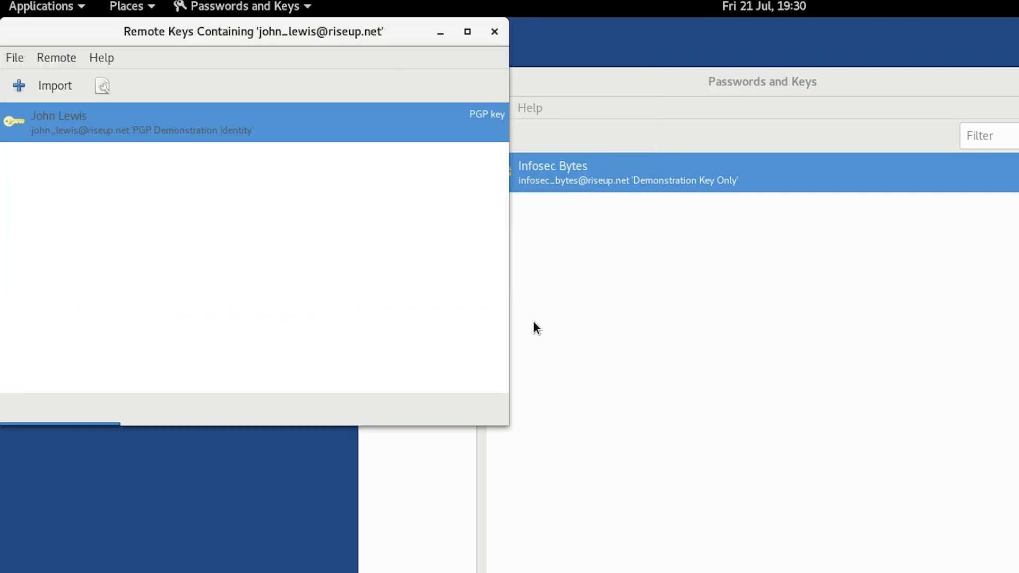
Import the PGP Demonstration Identity key, close Remote Keys, and select it under GnuPG keys.
{"action": "left_click", "coordinate": [49, 85]}
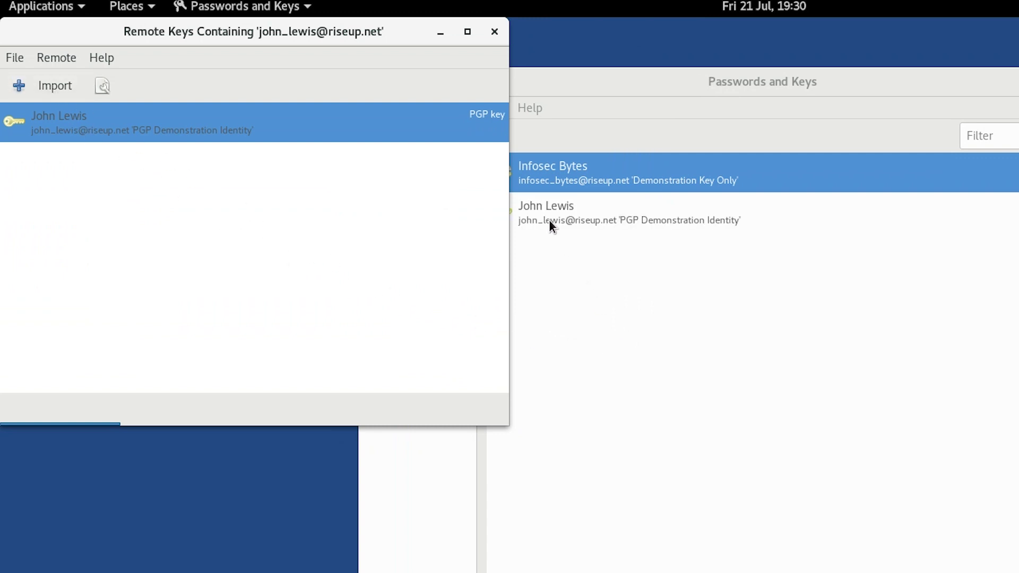
{"action": "left_click", "coordinate": [495, 32]}
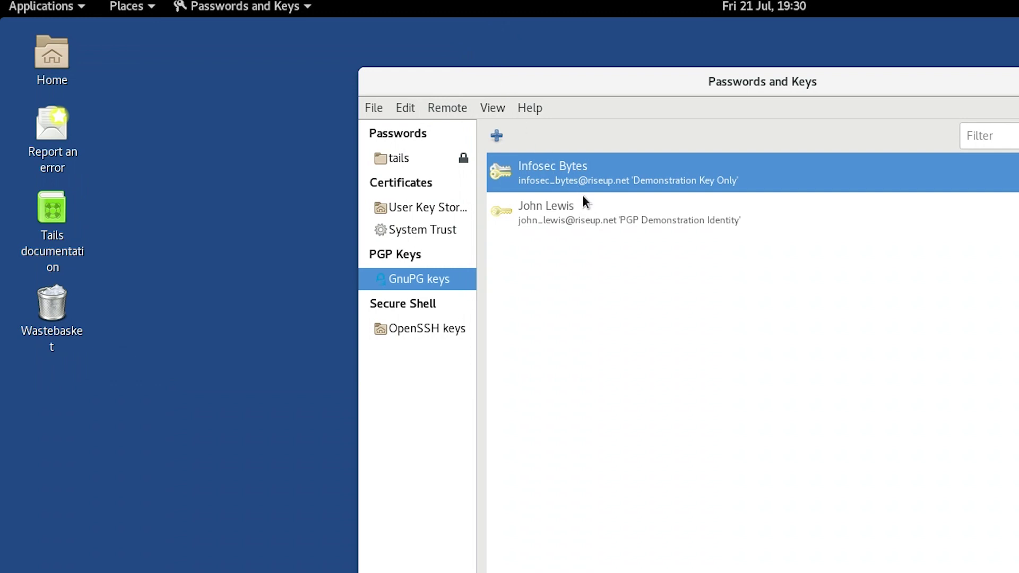
{"action": "left_click", "coordinate": [586, 207]}
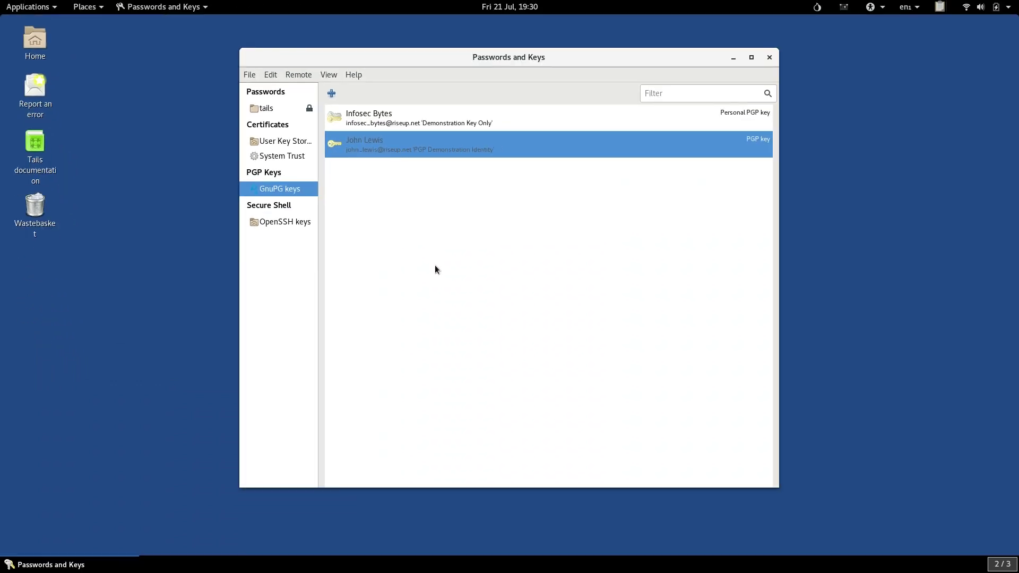
{"action": "double_click", "coordinate": [432, 140]}
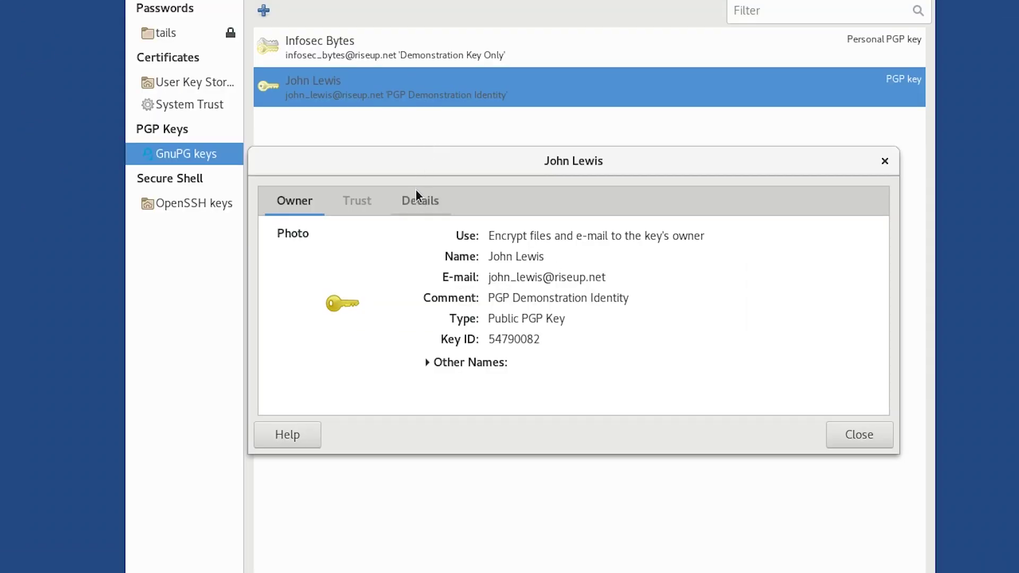
{"action": "left_click", "coordinate": [435, 219]}
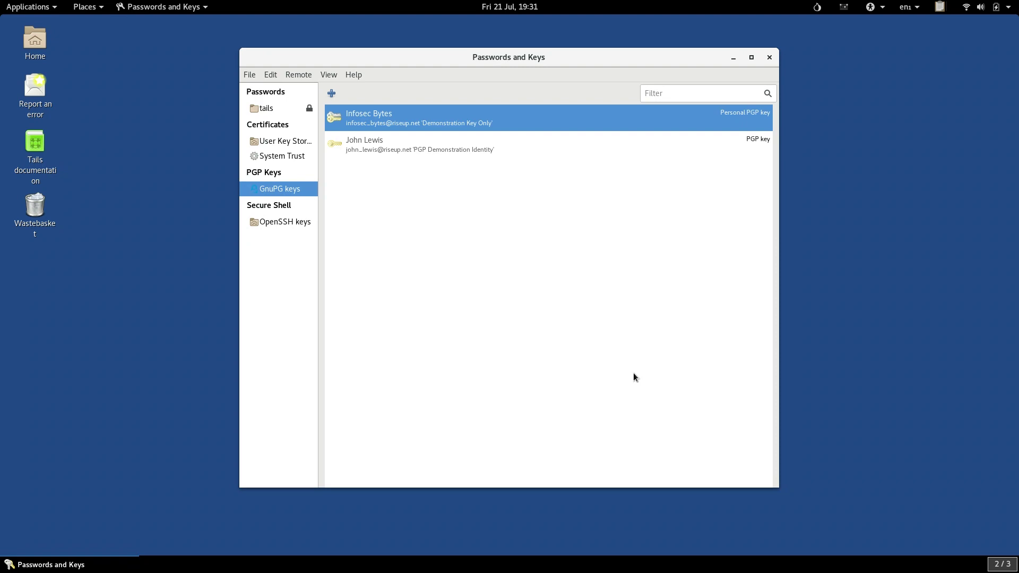
In Preferences, change 'Publish keys to' from none to hkp://jirk5u4osbsr34t5.onion.
{"action": "left_click", "coordinate": [271, 75]}
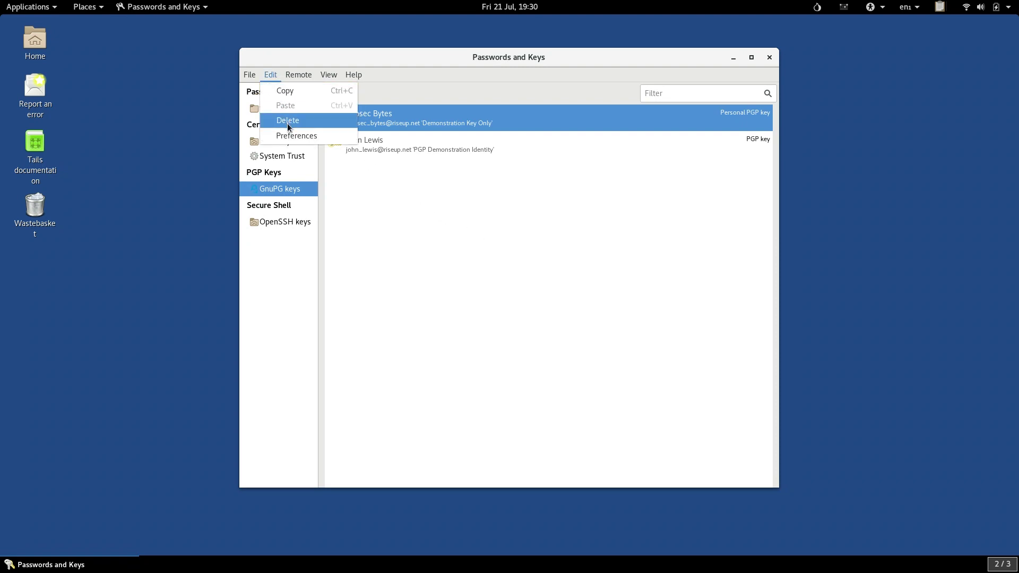
{"action": "left_click", "coordinate": [296, 136]}
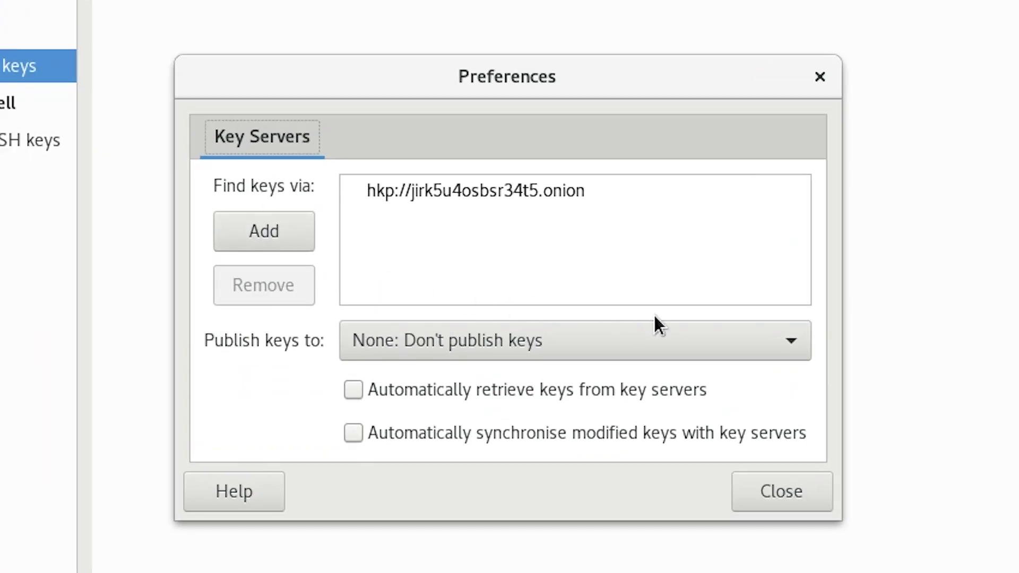
{"action": "left_click", "coordinate": [768, 348]}
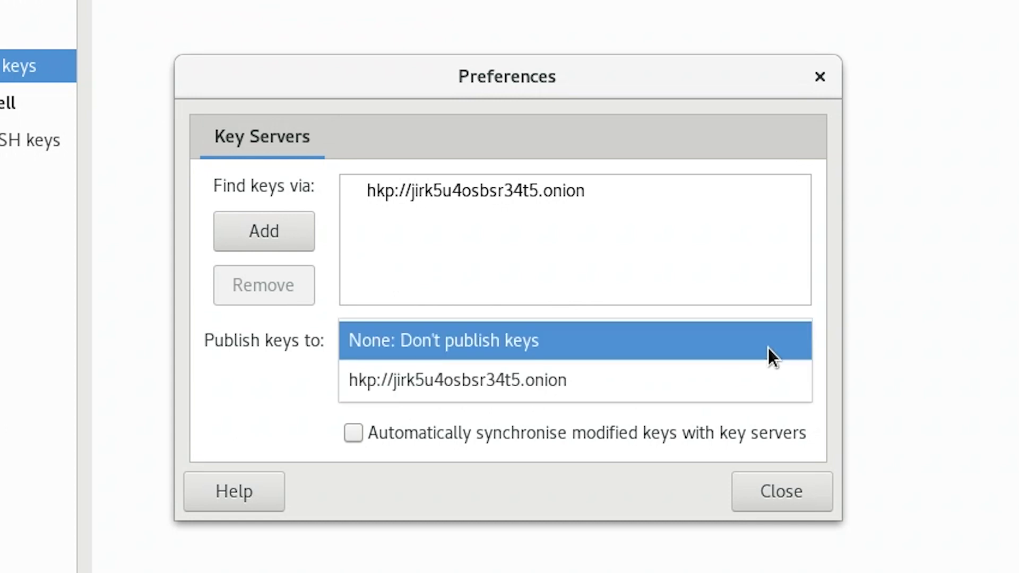
{"action": "left_click", "coordinate": [761, 378]}
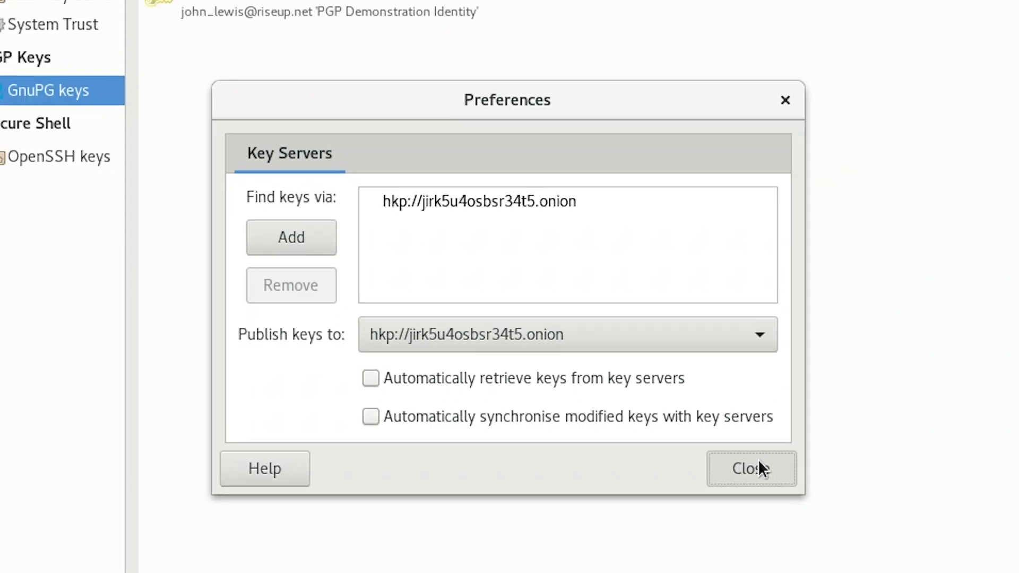
{"action": "left_click", "coordinate": [786, 486]}
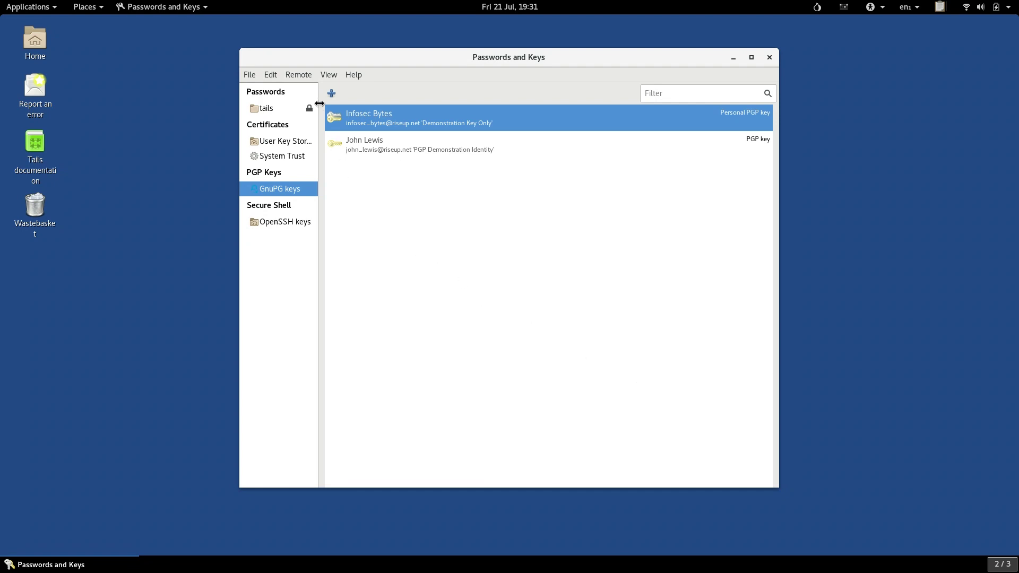
Use Sync and Publish Keys to sync the 2 selected keys with the keyserver.
{"action": "left_click", "coordinate": [310, 78]}
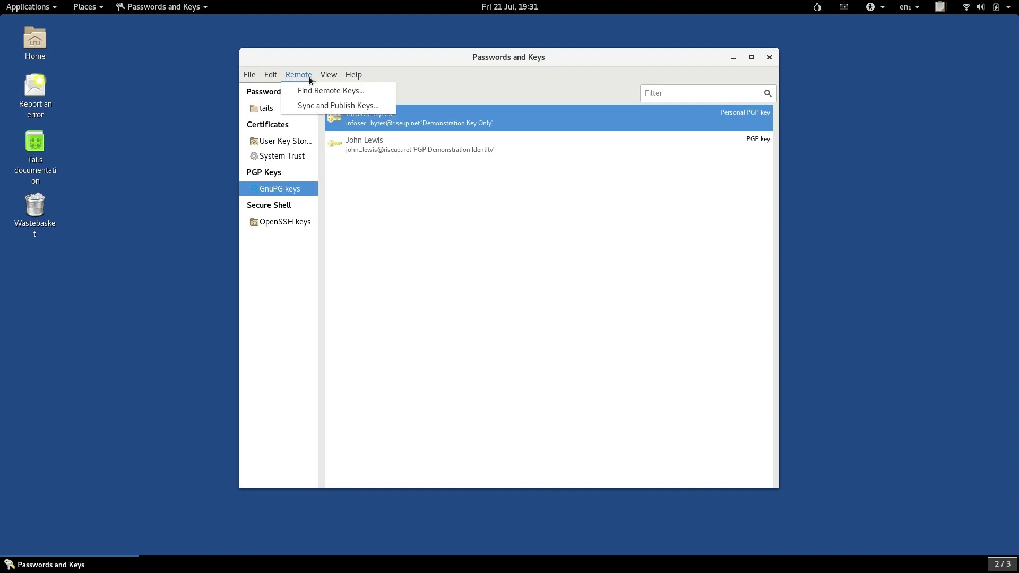
{"action": "left_click", "coordinate": [316, 106]}
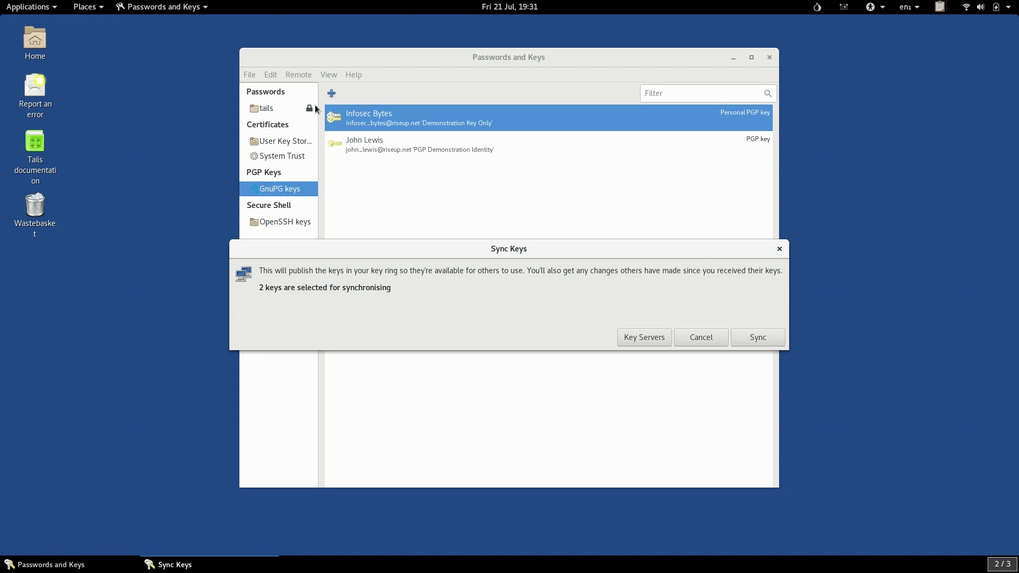
{"action": "left_click", "coordinate": [759, 339]}
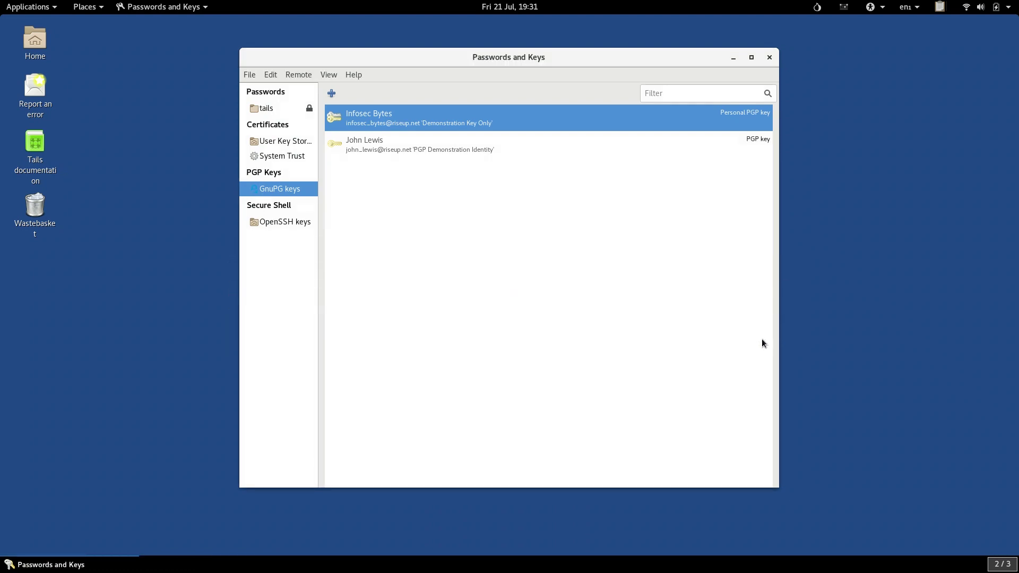